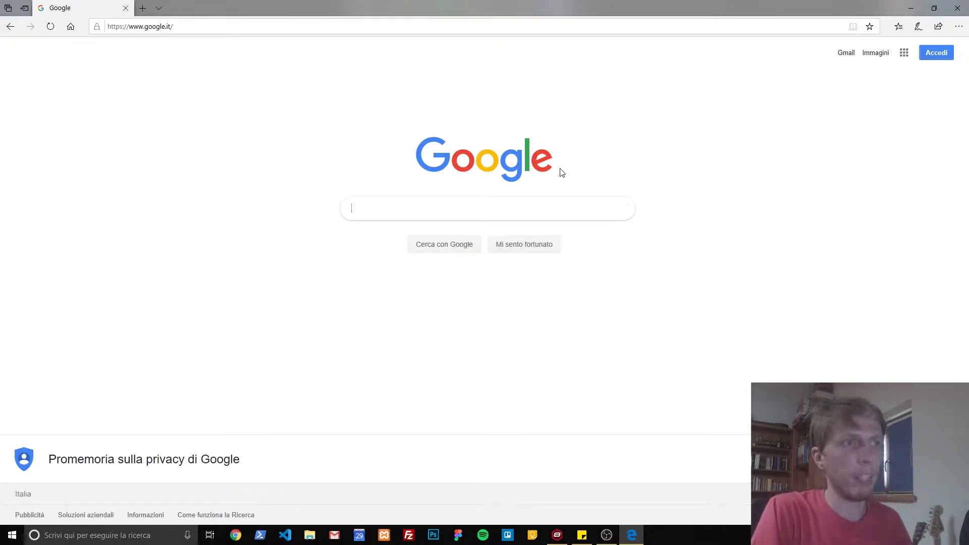
Search for Google Chrome in Edge, open the official page and accept the terms to download it.
text(goggle chrome)
key(Return)
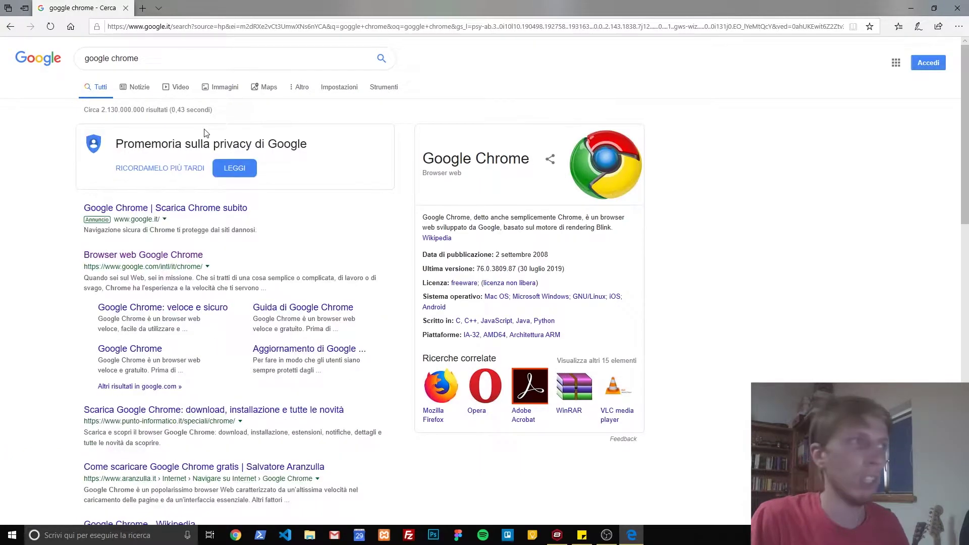
click(191, 258)
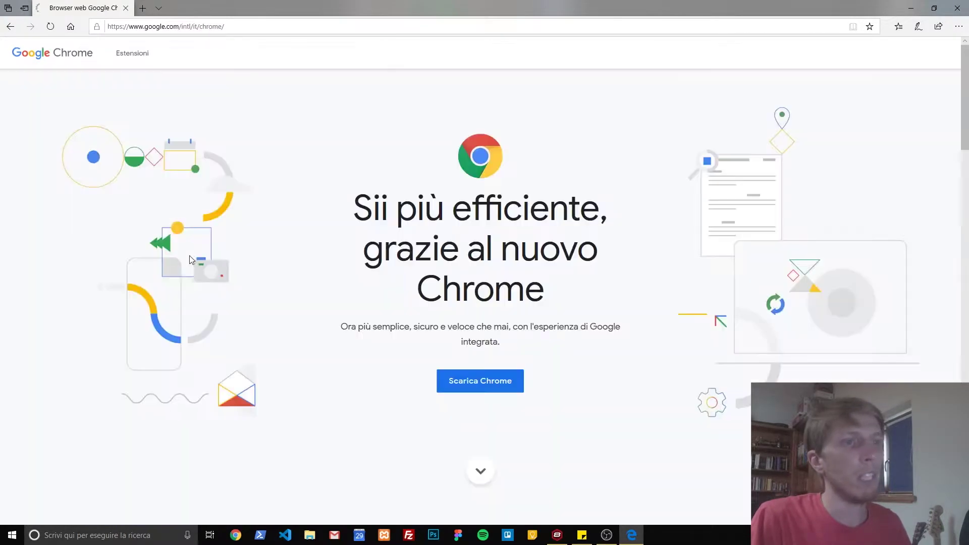
click(472, 391)
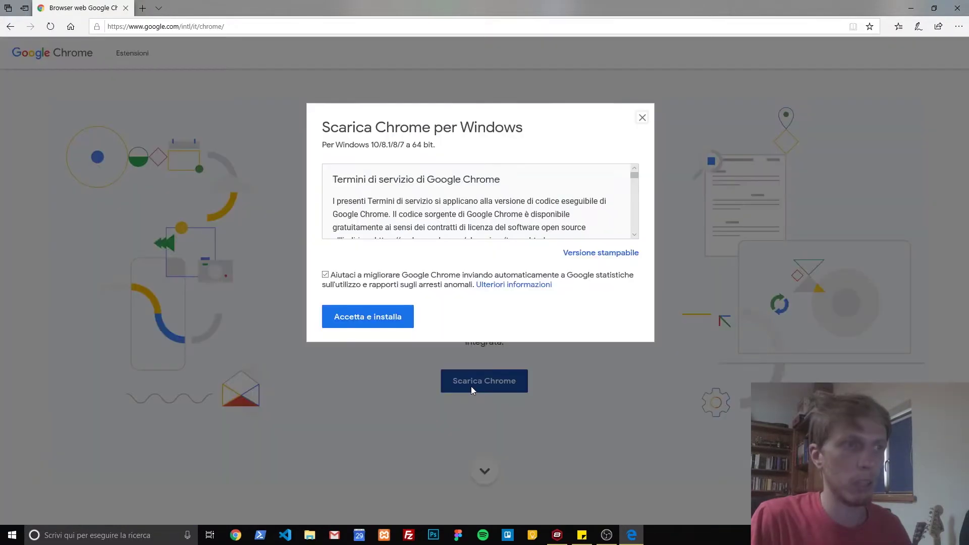
click(400, 322)
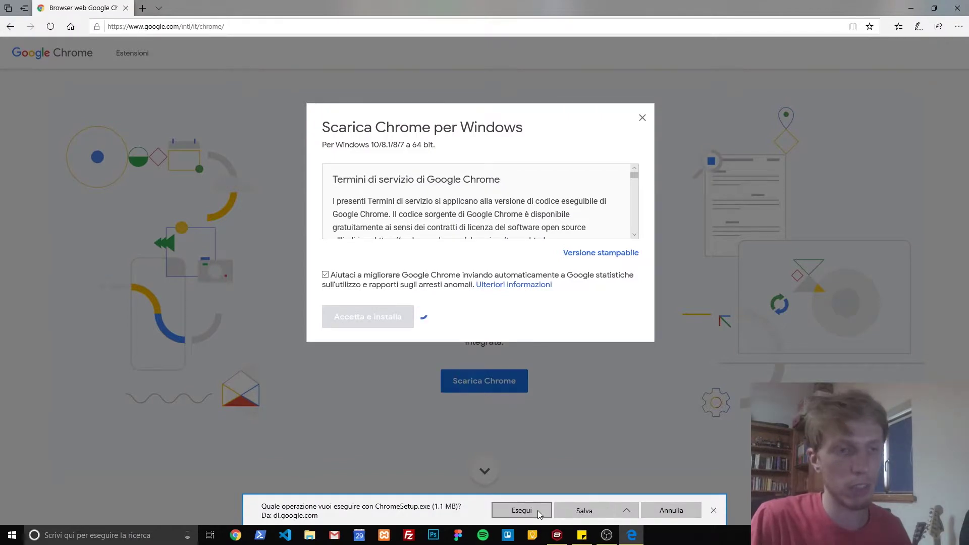
Run the downloaded Chrome installer, answer its permission prompts, and minimize Edge.
click(538, 509)
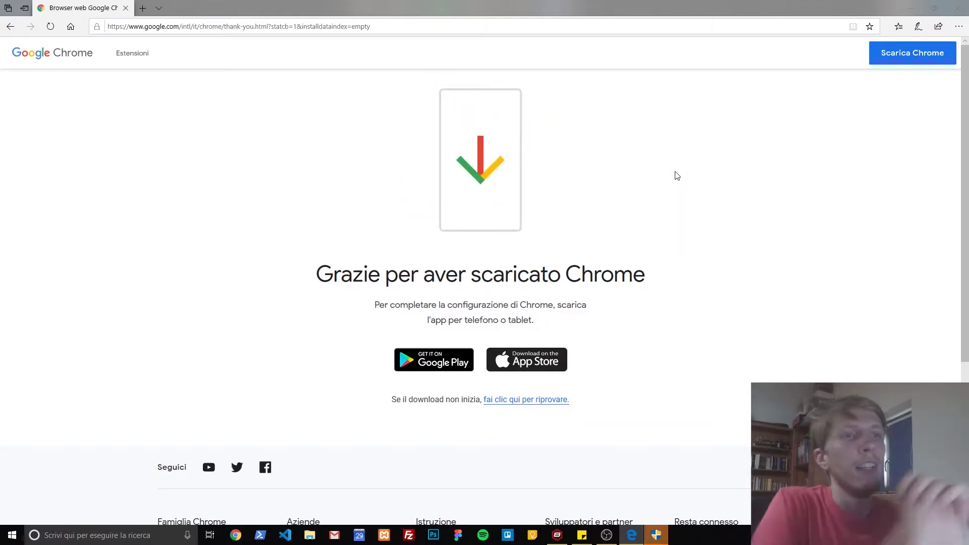
click(659, 538)
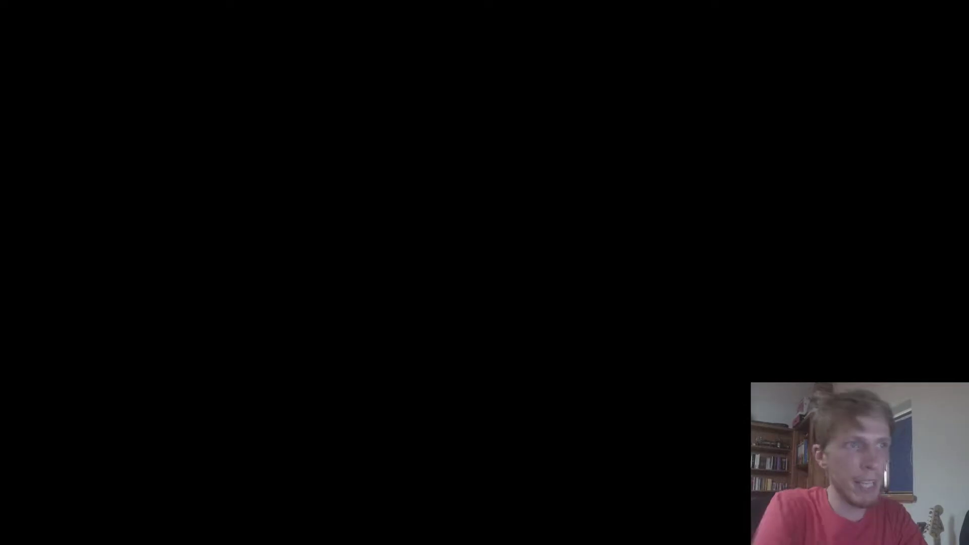
click(536, 293)
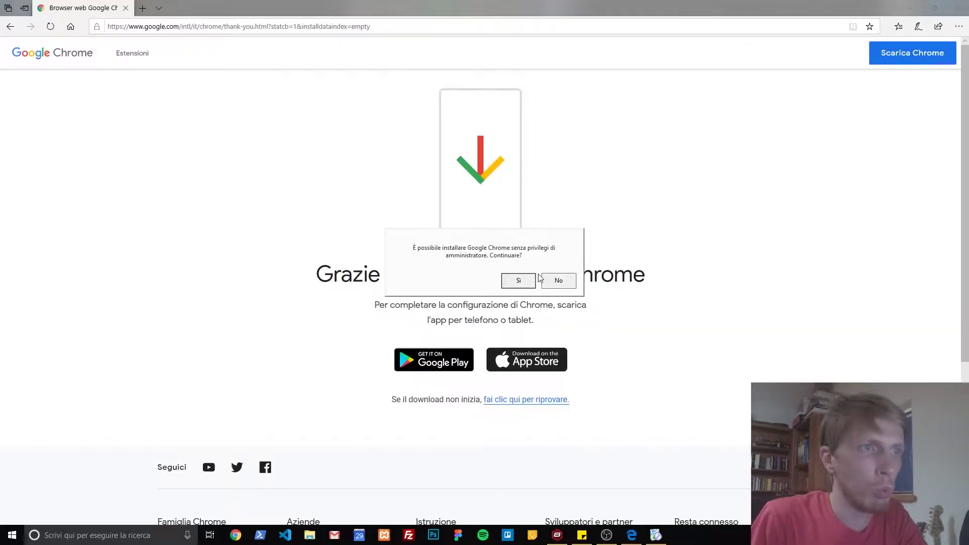
click(567, 279)
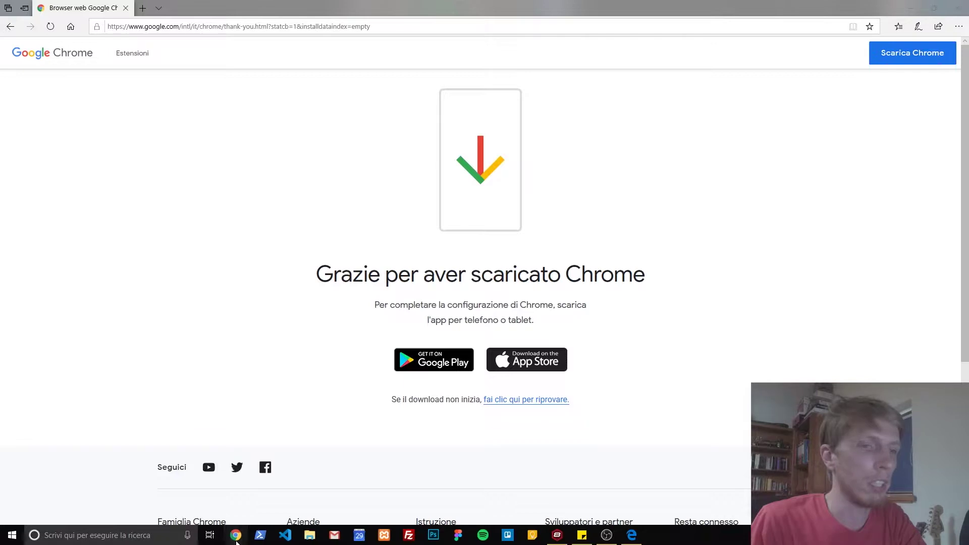
click(641, 538)
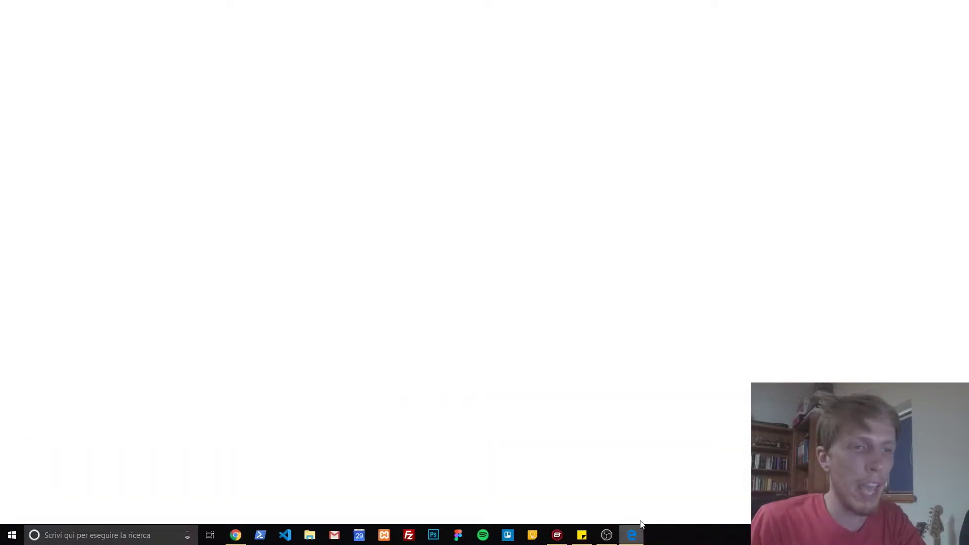
Close Edge from the taskbar and bring the new Chrome window into focus.
drag(641, 525, 626, 514)
click(626, 514)
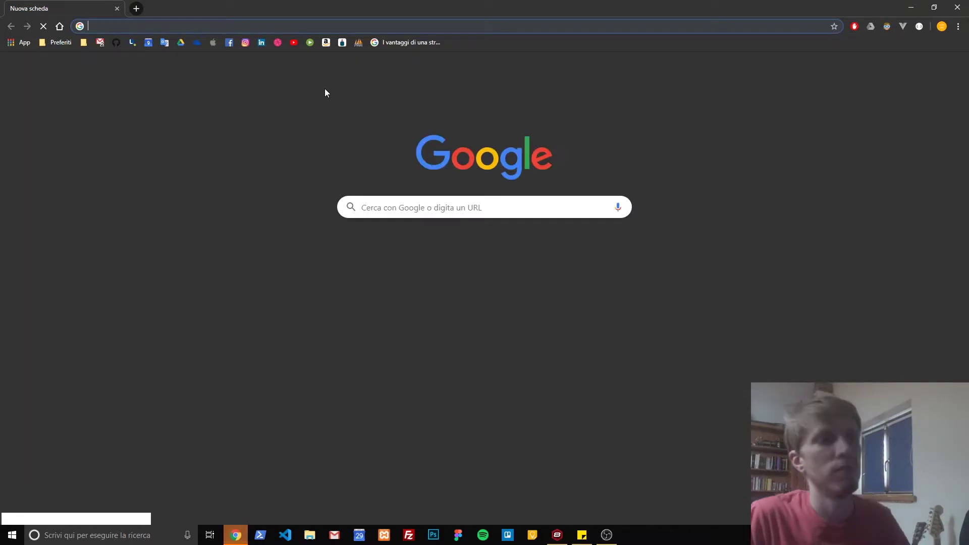
click(233, 185)
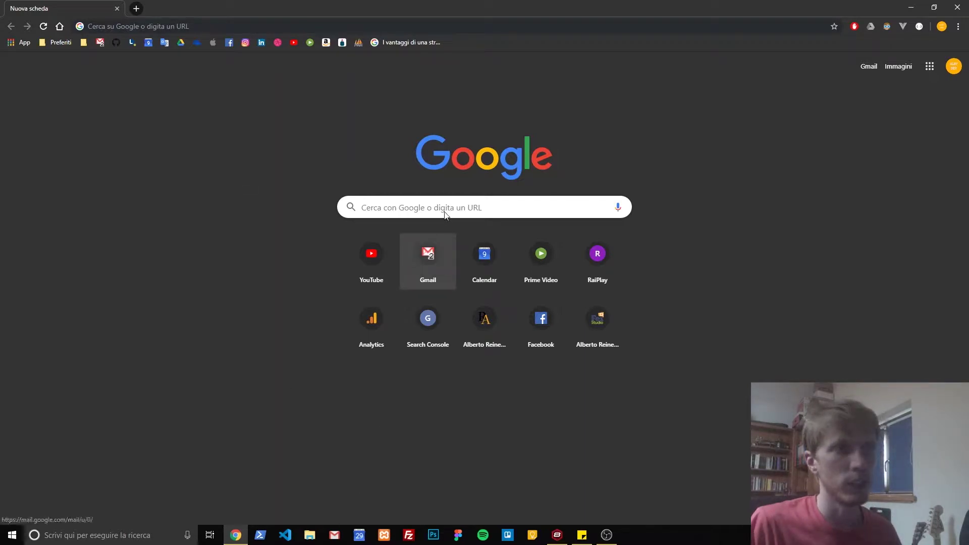
Inspect the new-tab page, enlarge the DevTools panel, and browse the Elements tree around the logo.
right_click(498, 158)
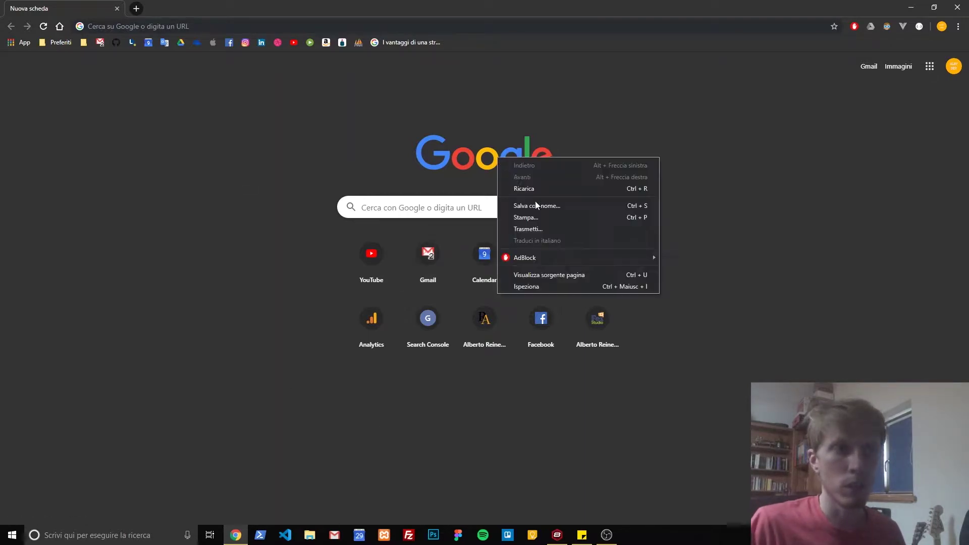
click(544, 287)
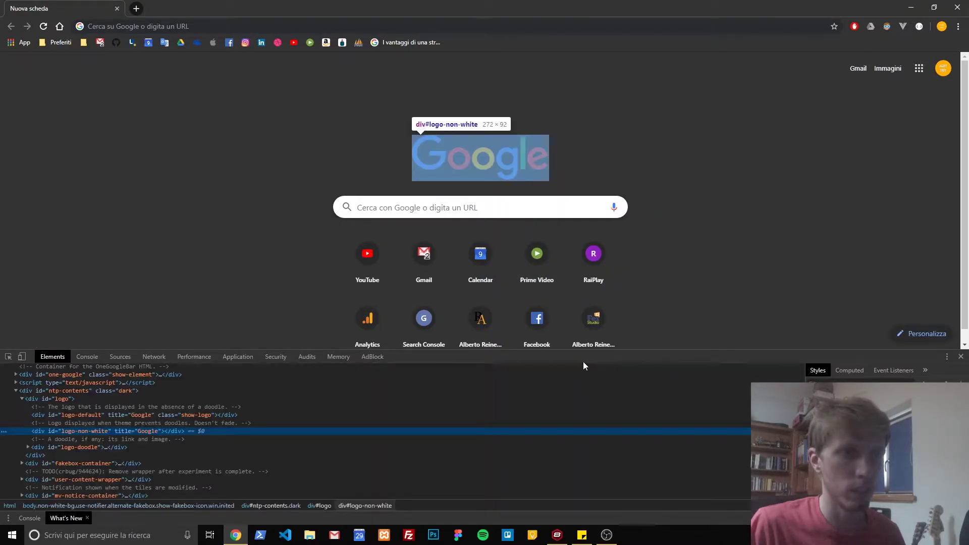
drag(584, 350, 584, 326)
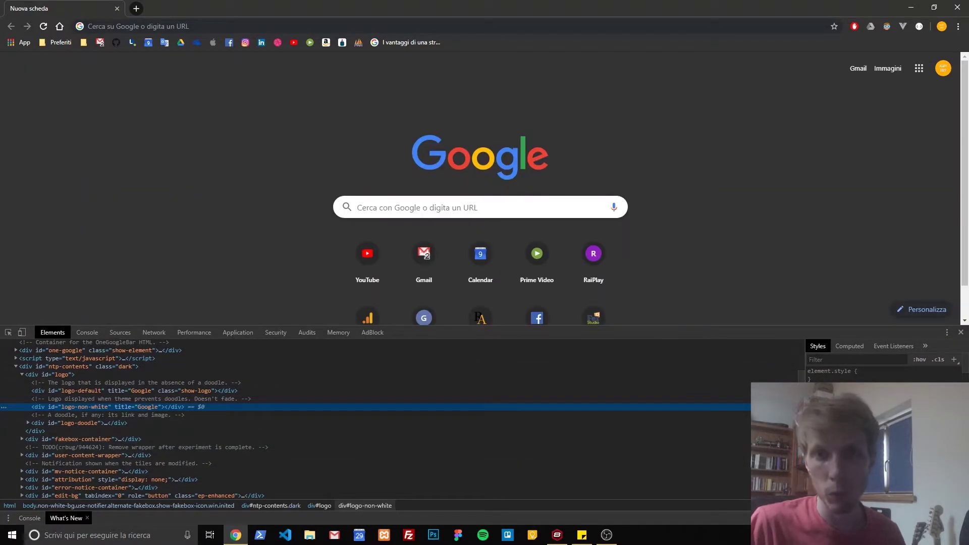
click(83, 334)
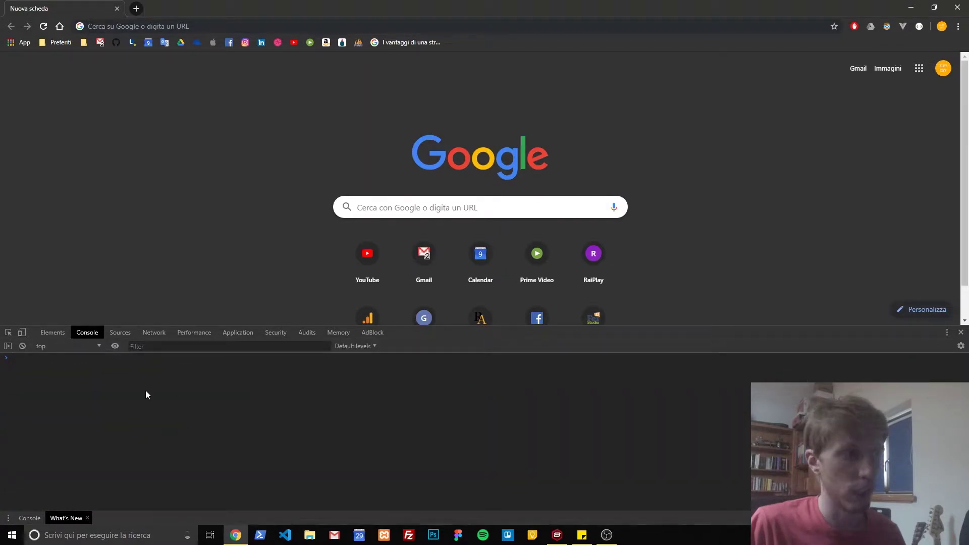
click(53, 333)
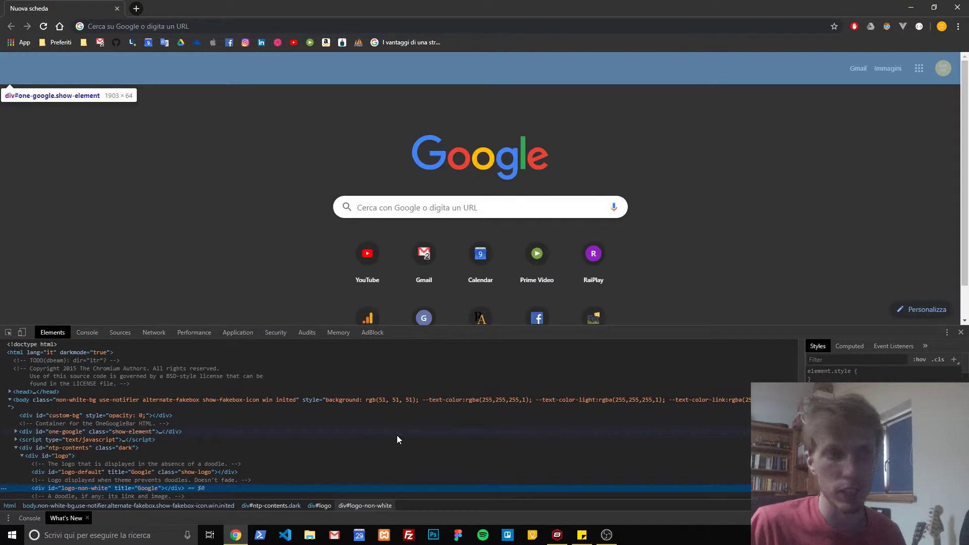
scroll(293, 475, down, 1)
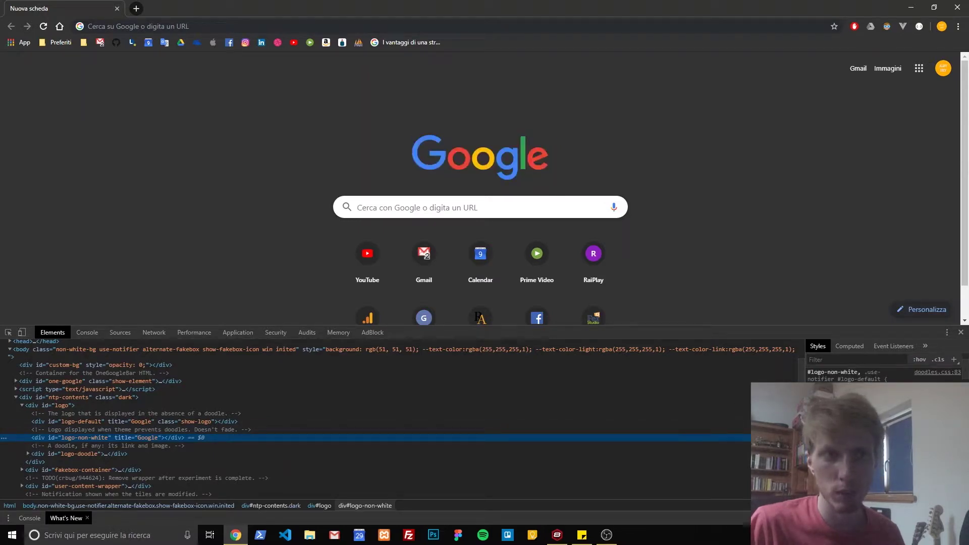
Toggle the logo's background-image off and on, add 'background: yellow', then close DevTools and reload with F5.
click(811, 420)
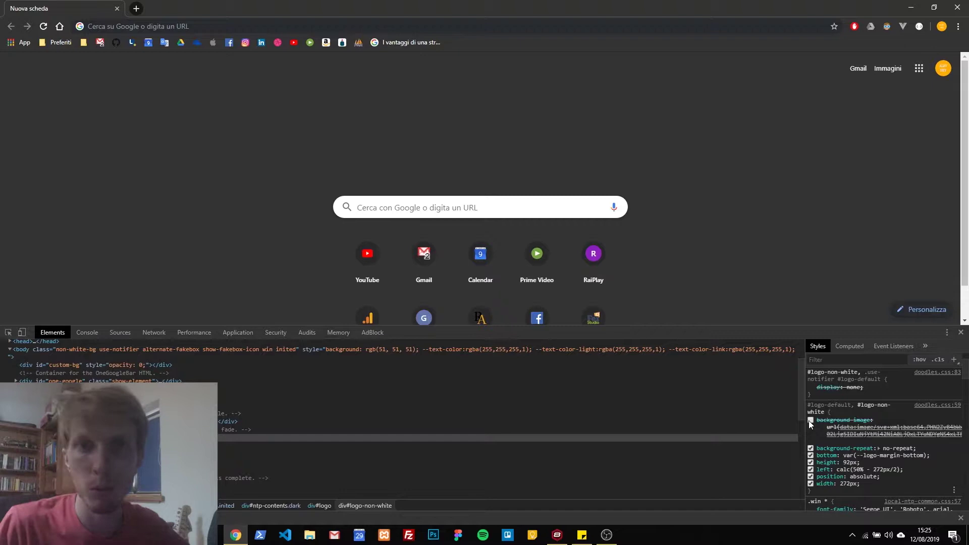
click(811, 420)
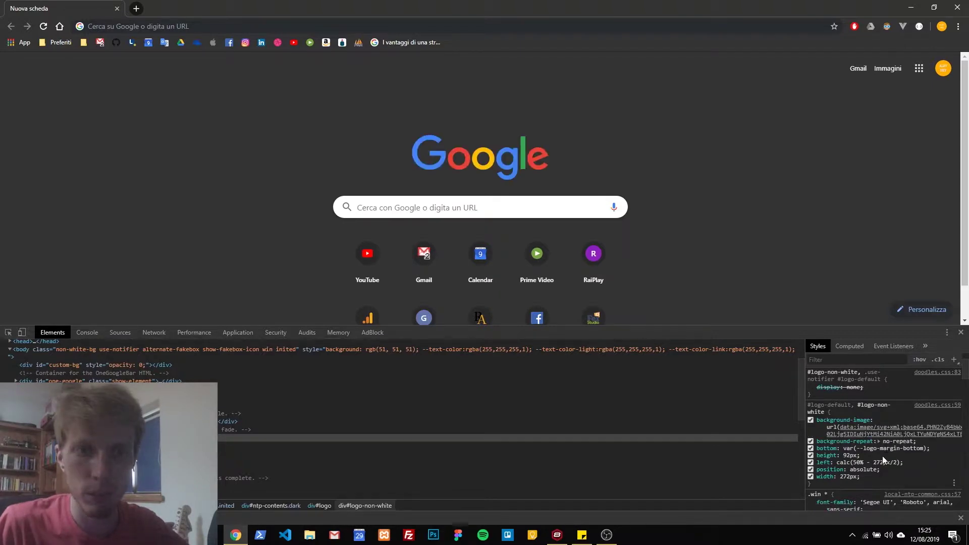
click(876, 477)
text(background: )
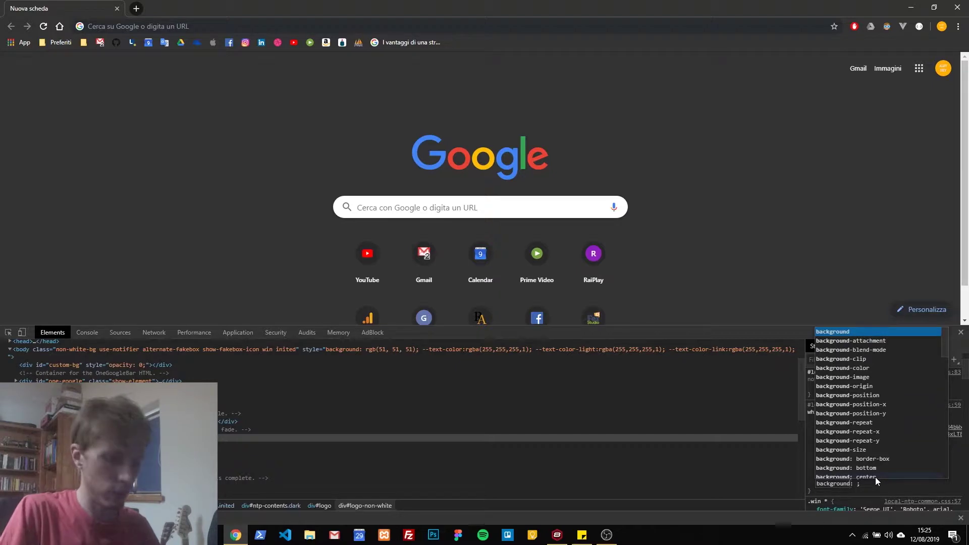
text(yellow)
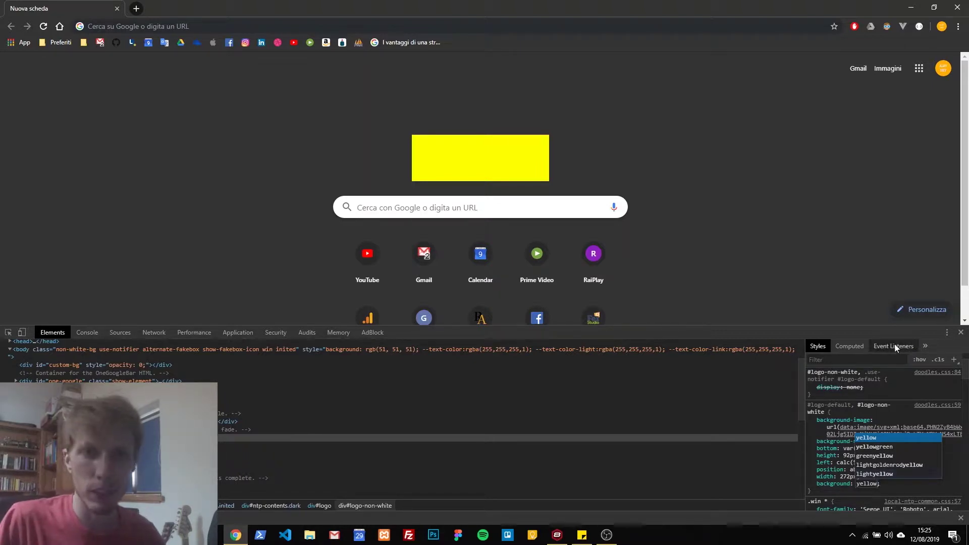
click(960, 332)
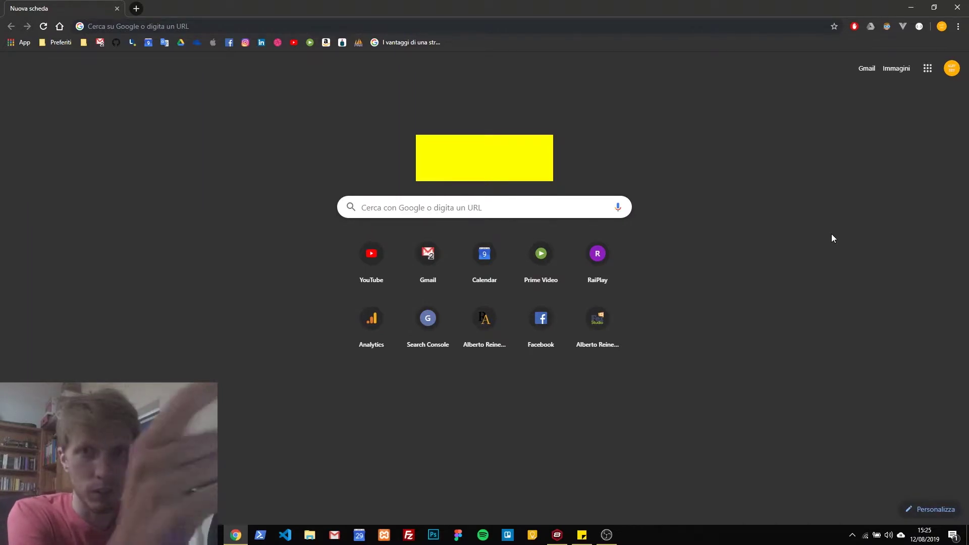
key(F5)
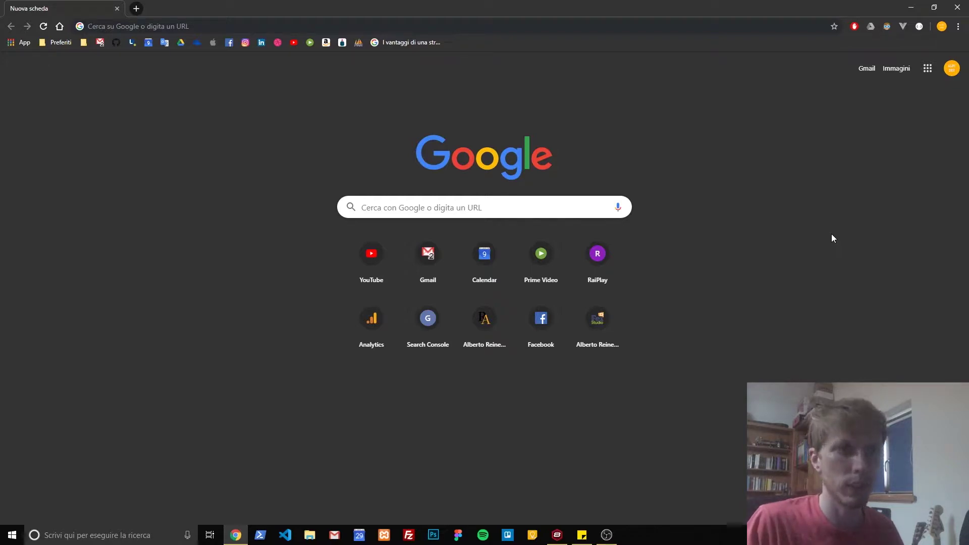
click(424, 28)
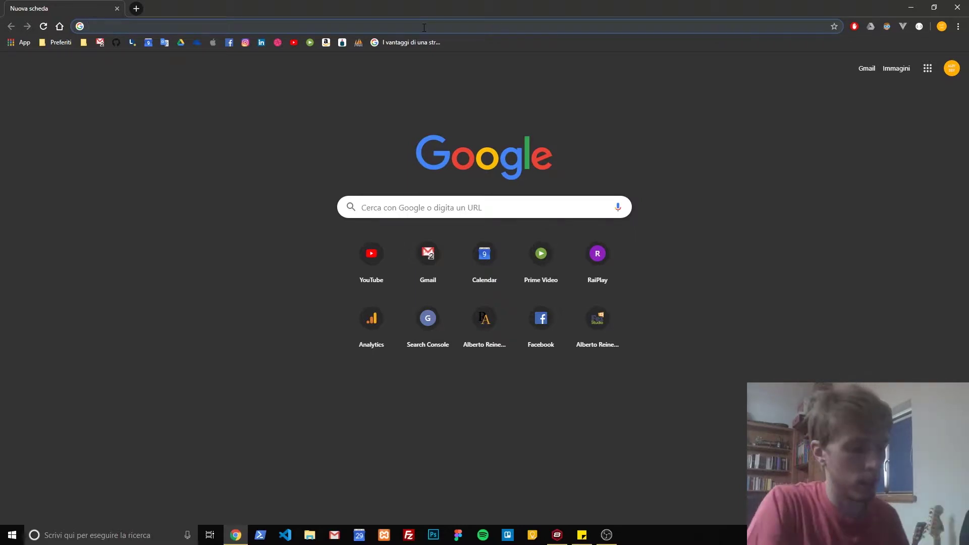
Search Google for 'visual studio code' and open the official code.visualstudio.com result.
text(visualo)
key(BackSpace)
key(BackSpace)
key(BackSpace)
key(BackSpace)
text(sutdio)
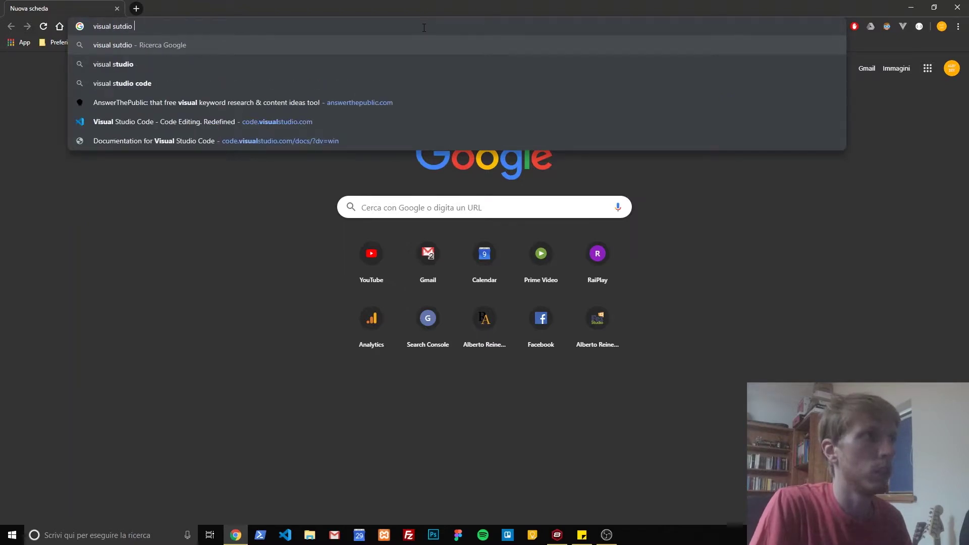
key(BackSpace)
key(BackSpace)
key(BackSpace)
key(BackSpace)
key(BackSpace)
key(BackSpace)
text(tudio)
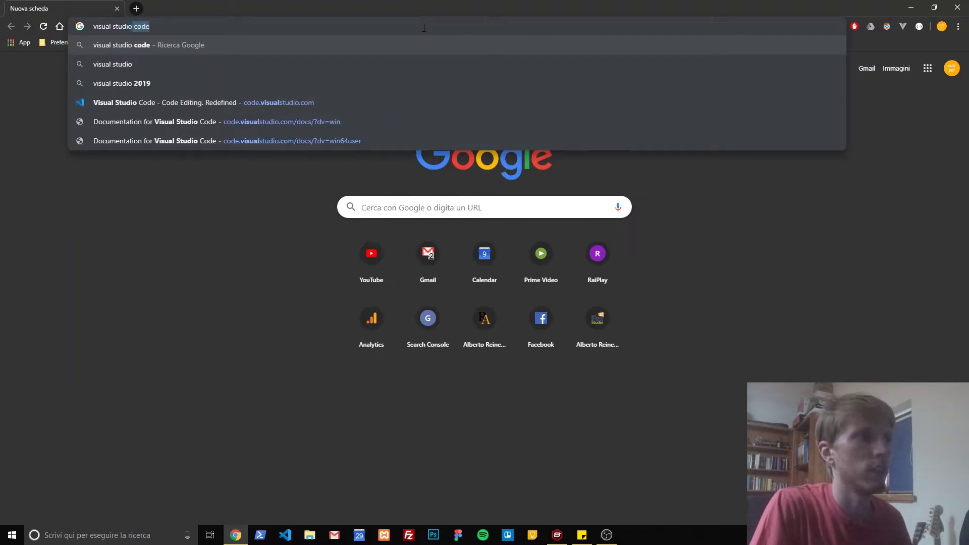
key(Return)
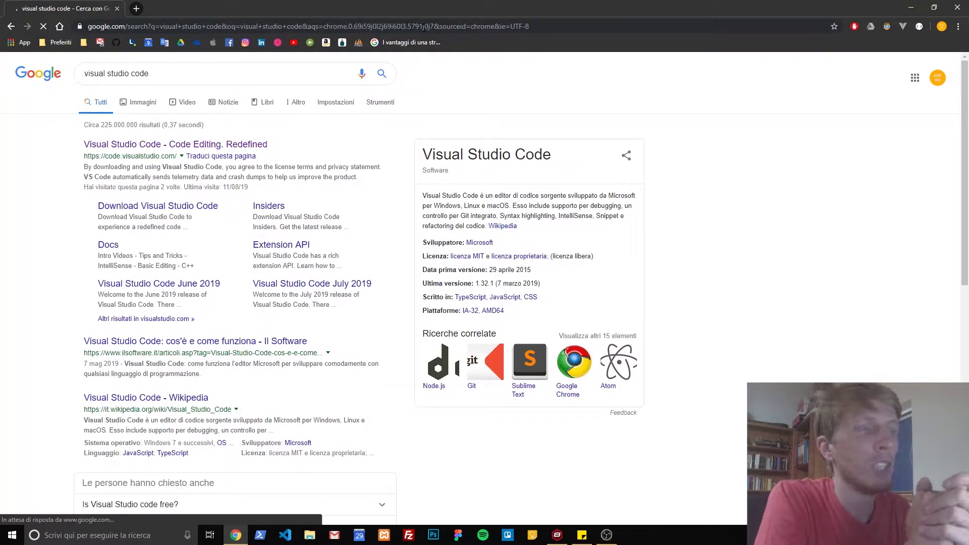
click(248, 146)
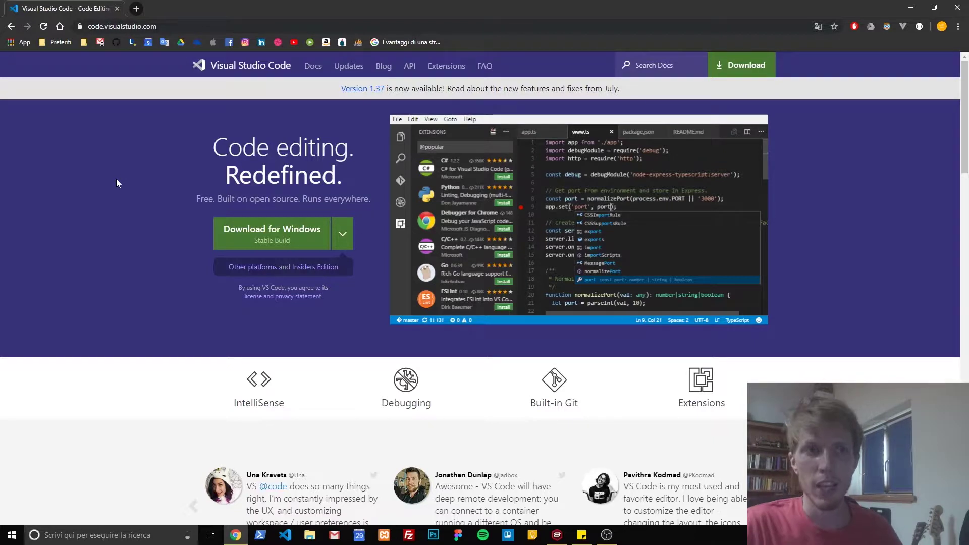
Download VS Code for Windows and show the installer in the Downloads folder.
click(282, 243)
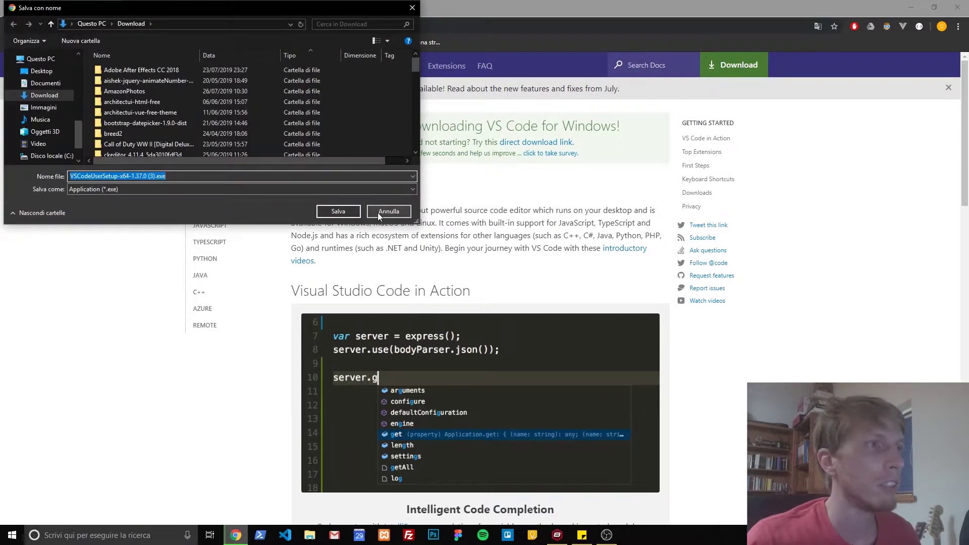
click(353, 215)
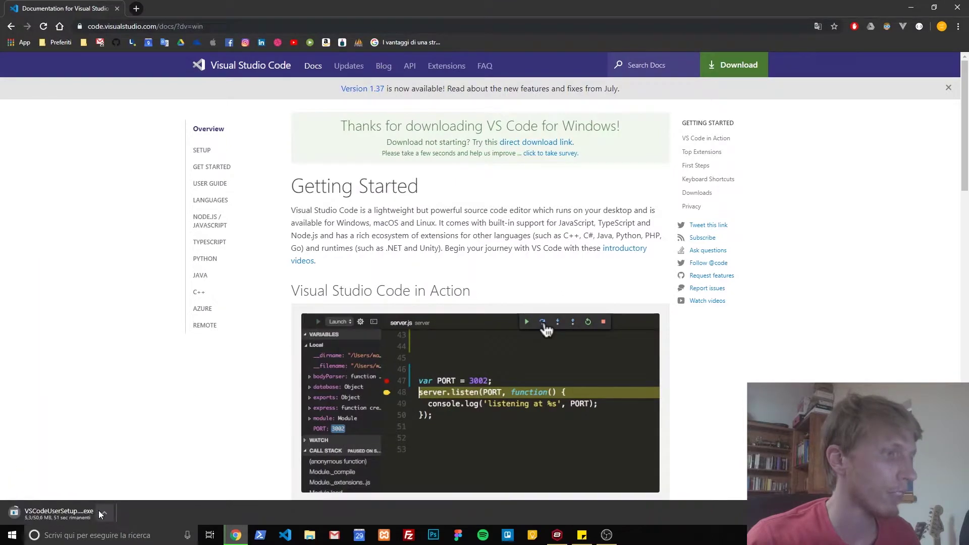
click(106, 513)
click(136, 479)
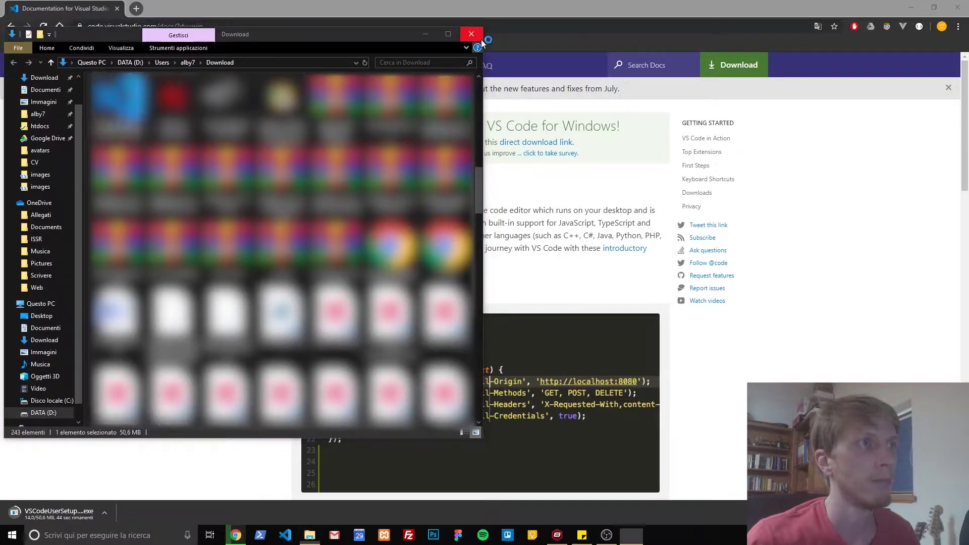
Accept the VS Code licence, then cancel the setup and close the Downloads folder window.
click(467, 318)
click(540, 348)
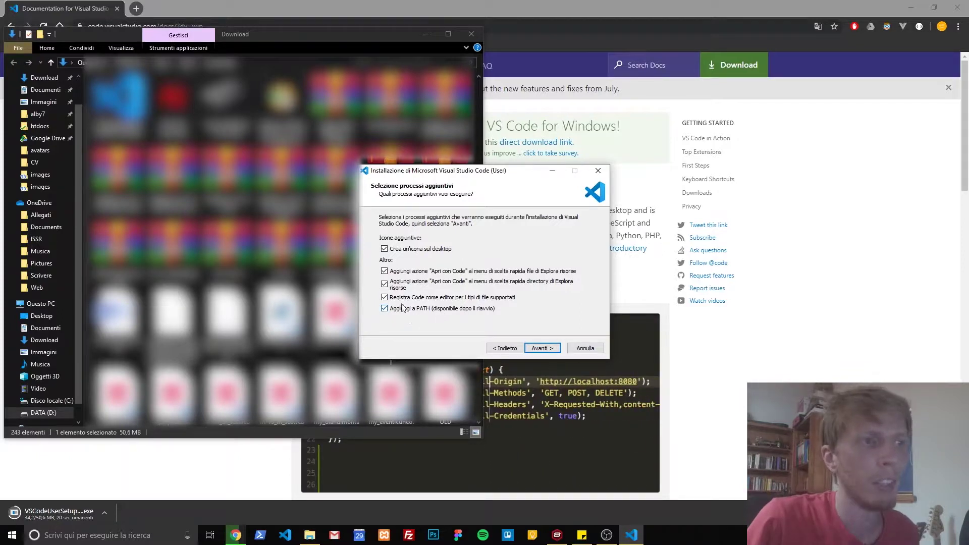
click(585, 349)
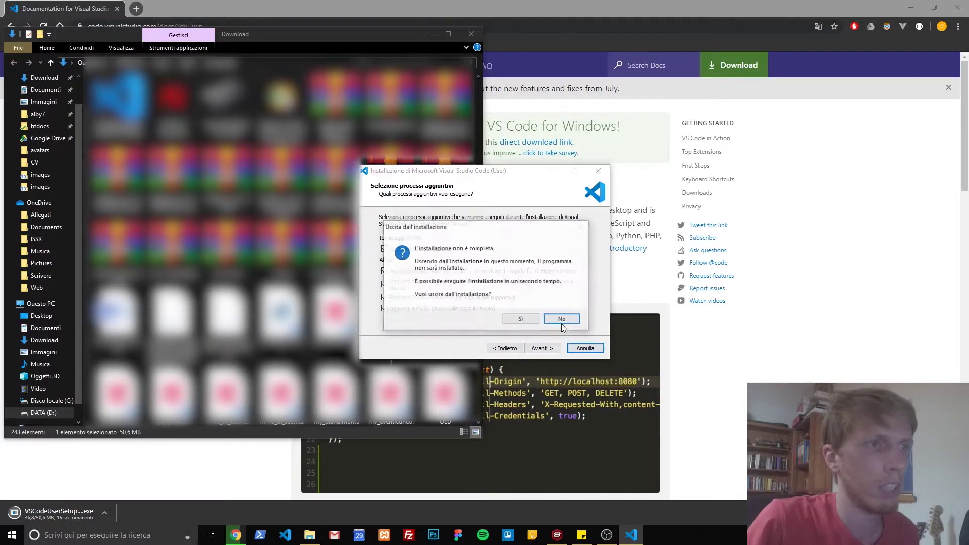
click(521, 320)
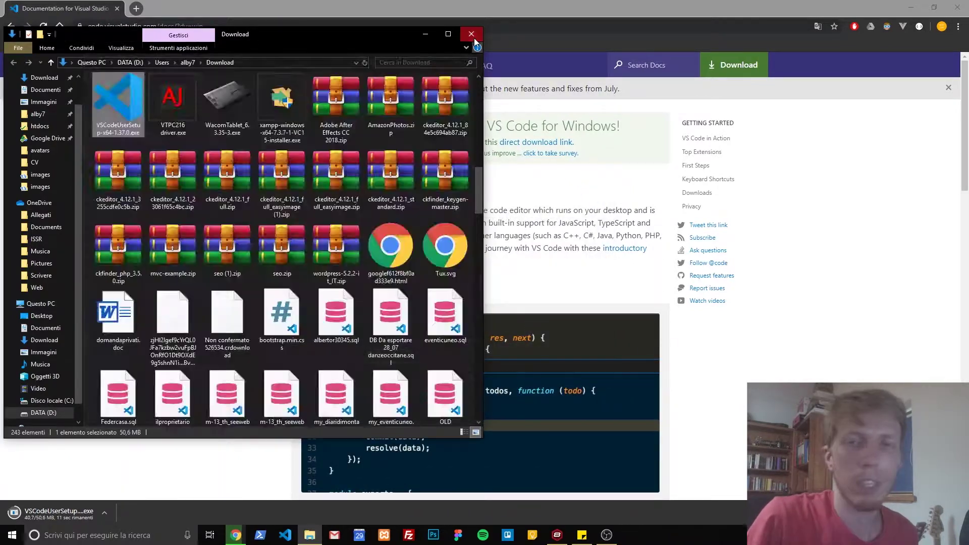
click(473, 36)
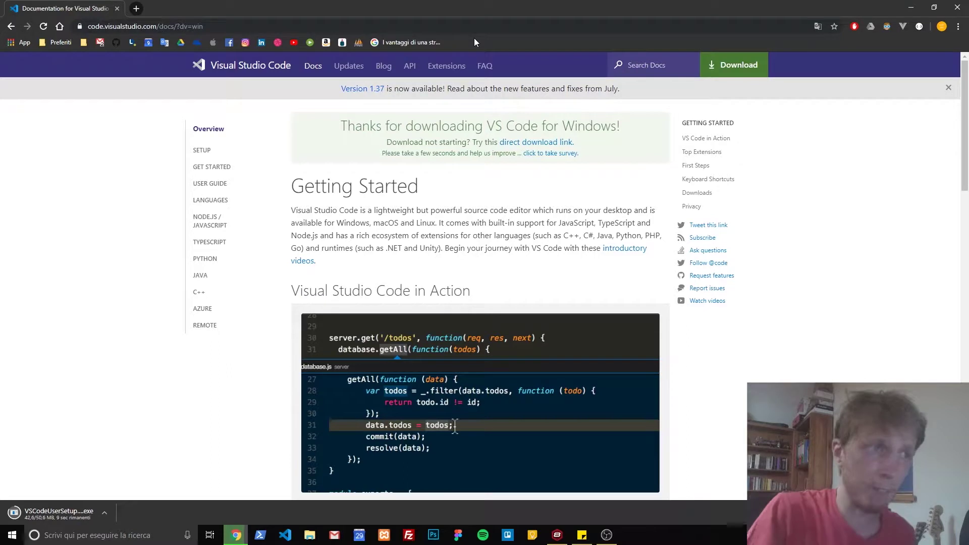
Cancel the VSCodeUserSetup download from the download bar's item menu.
scroll(488, 260, down, 5)
scroll(489, 260, up, 5)
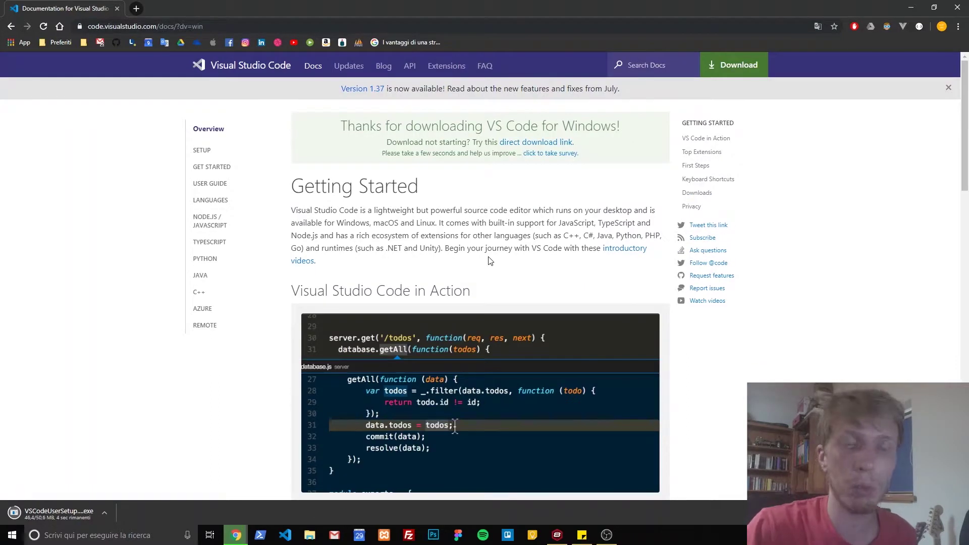
click(107, 512)
click(132, 497)
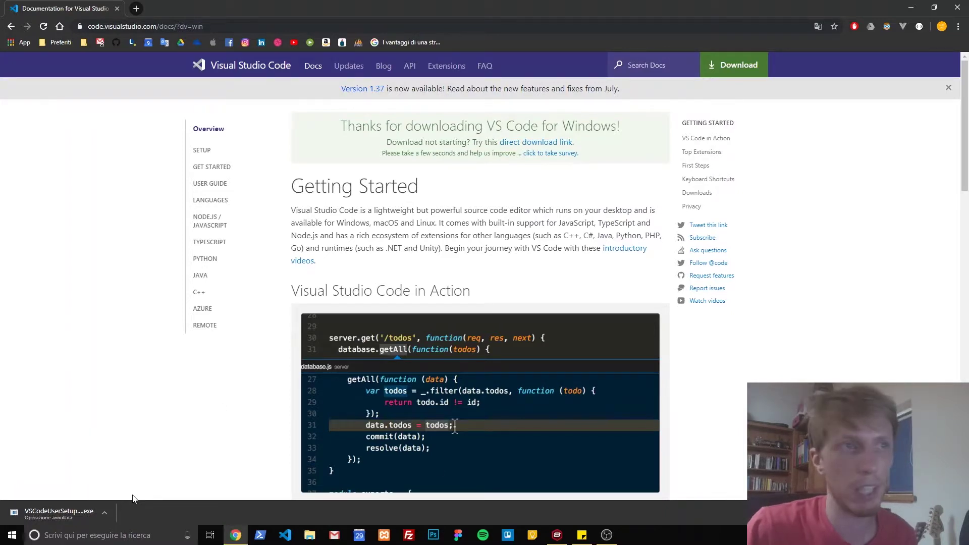
click(529, 25)
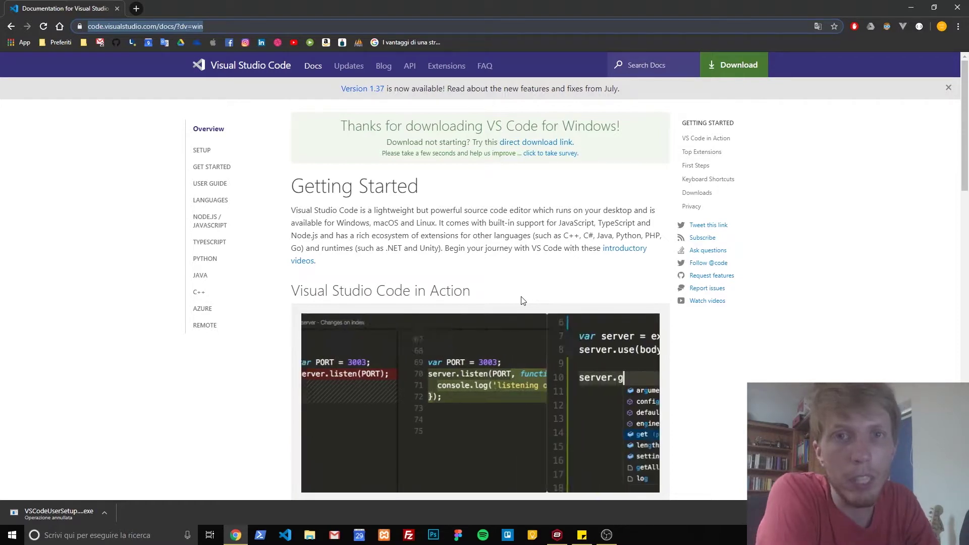
Search Google for 'xampp' and open the official apachefriends.org site.
text(xampp)
key(Return)
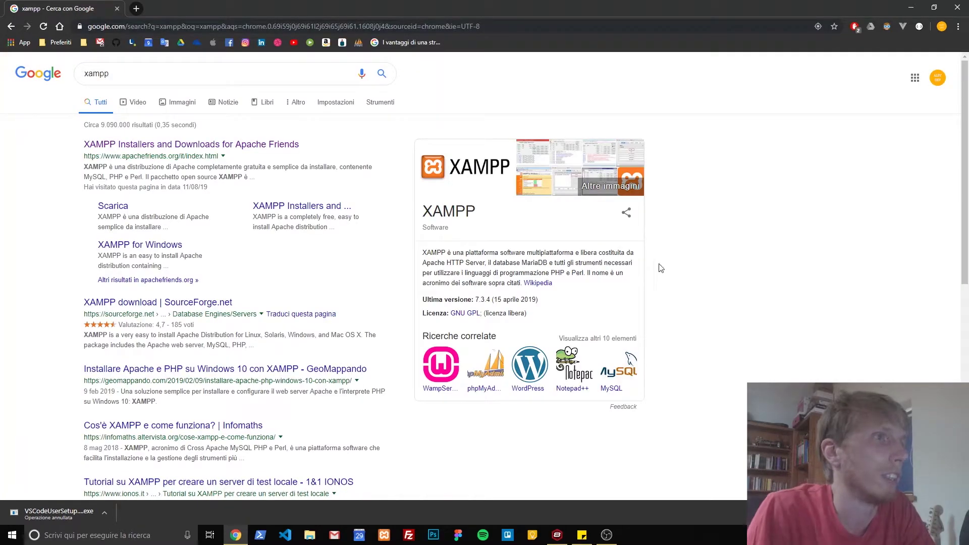
click(296, 145)
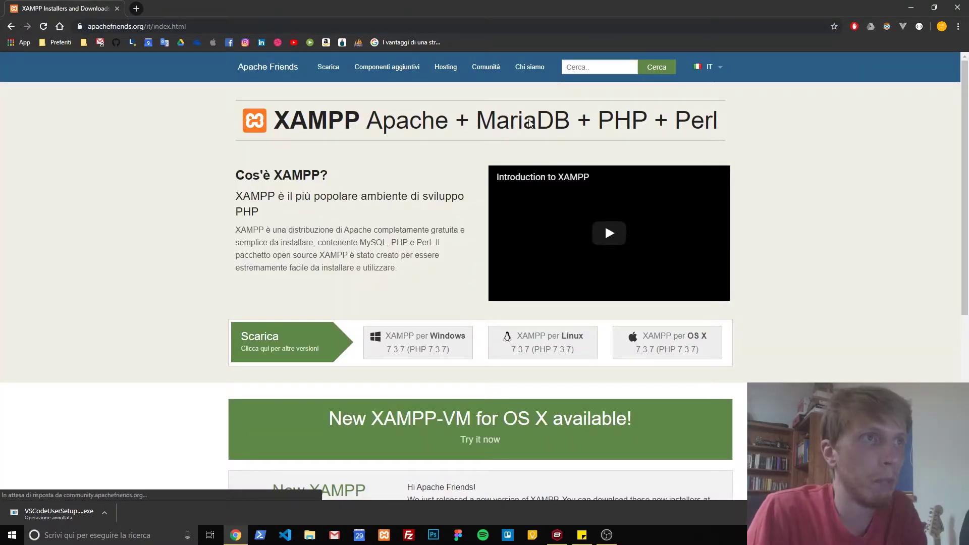
Highlight passages on the XAMPP homepage, then start the download and decline saving the installer.
triple_click(529, 124)
click(575, 125)
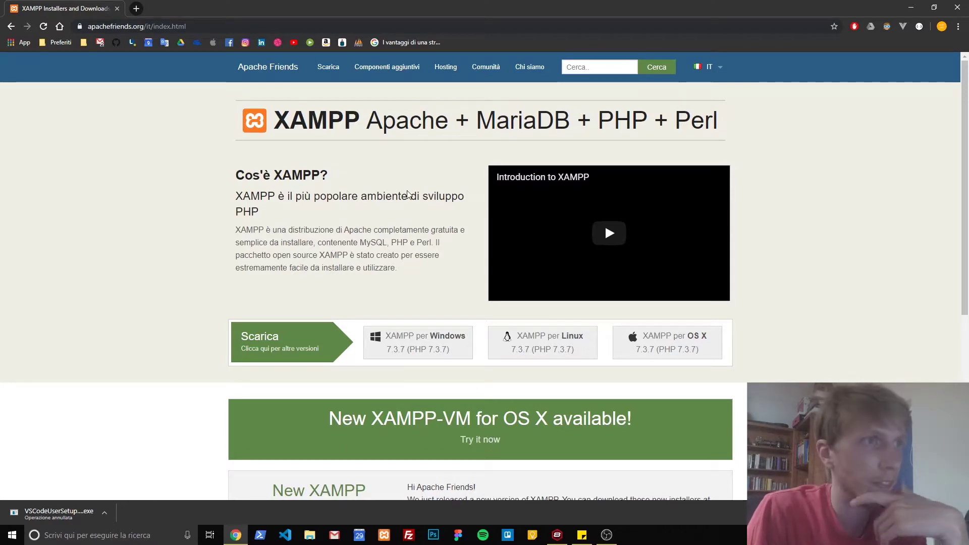
double_click(396, 197)
click(396, 197)
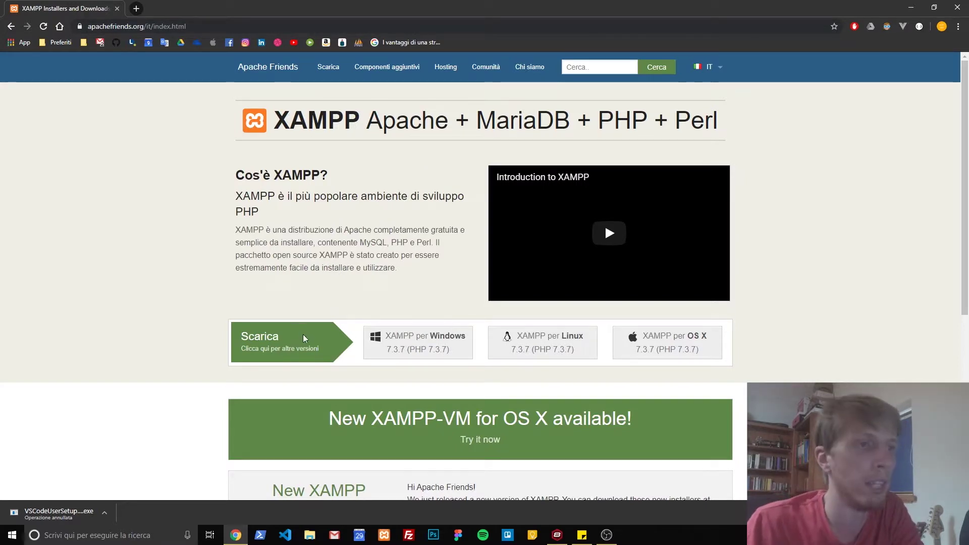
click(417, 349)
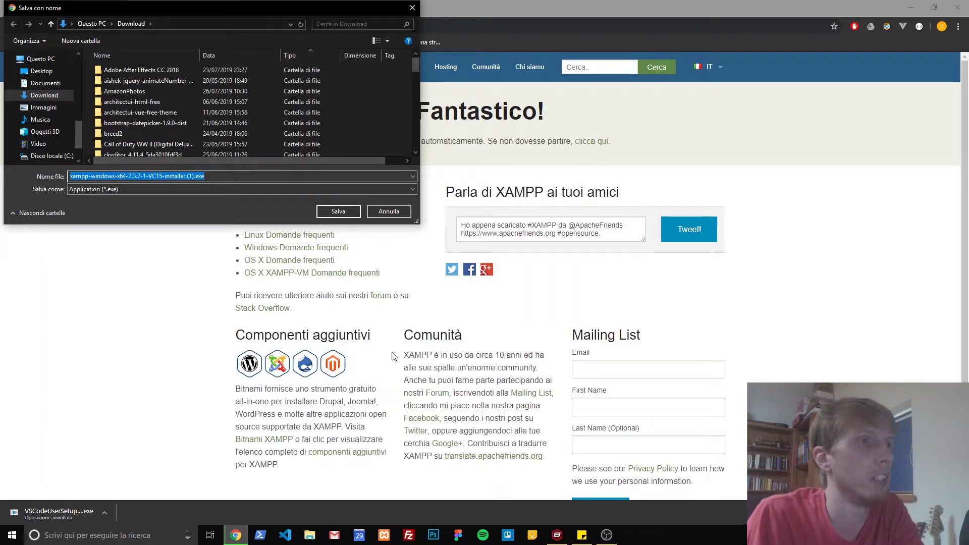
click(400, 211)
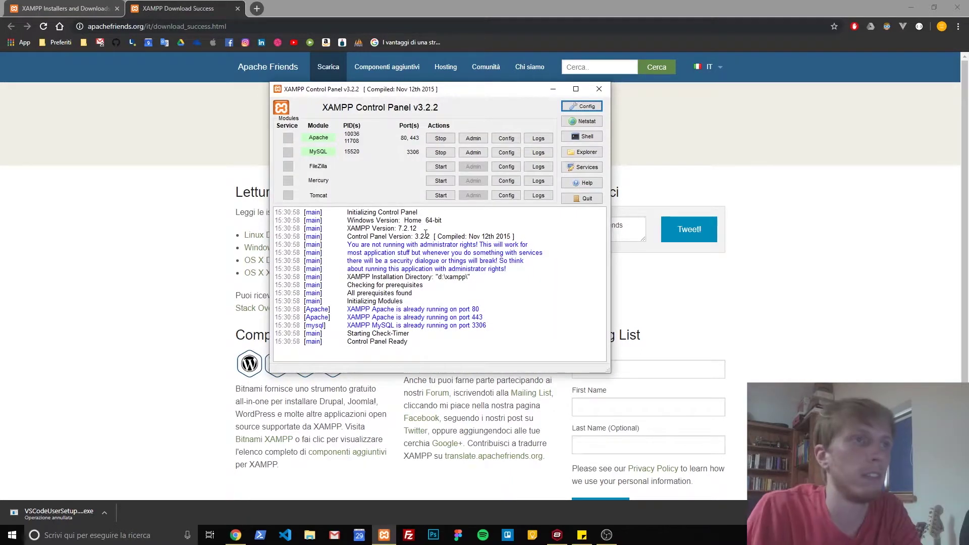
Stop Apache and MySQL, restore and reposition the XAMPP panel, then start both services again.
click(441, 138)
click(441, 153)
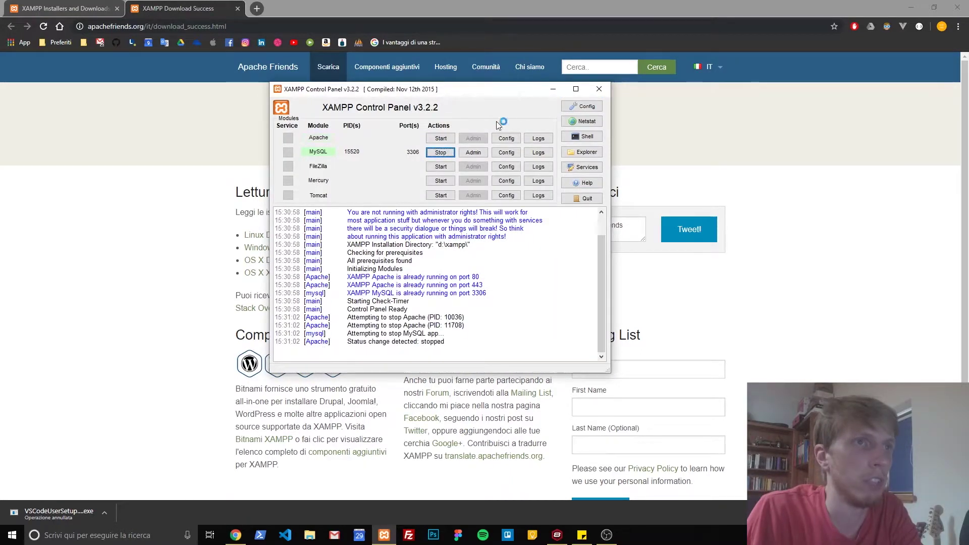
click(559, 89)
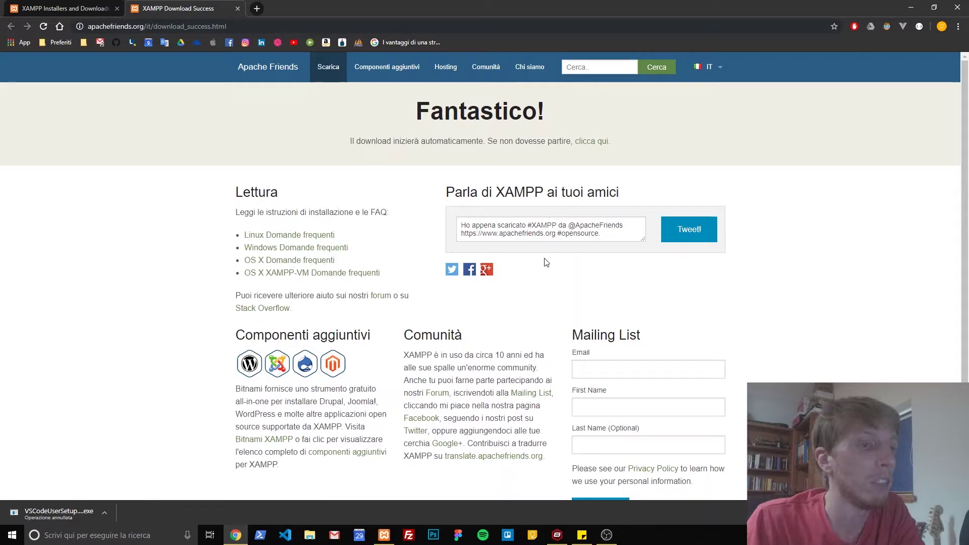
click(384, 535)
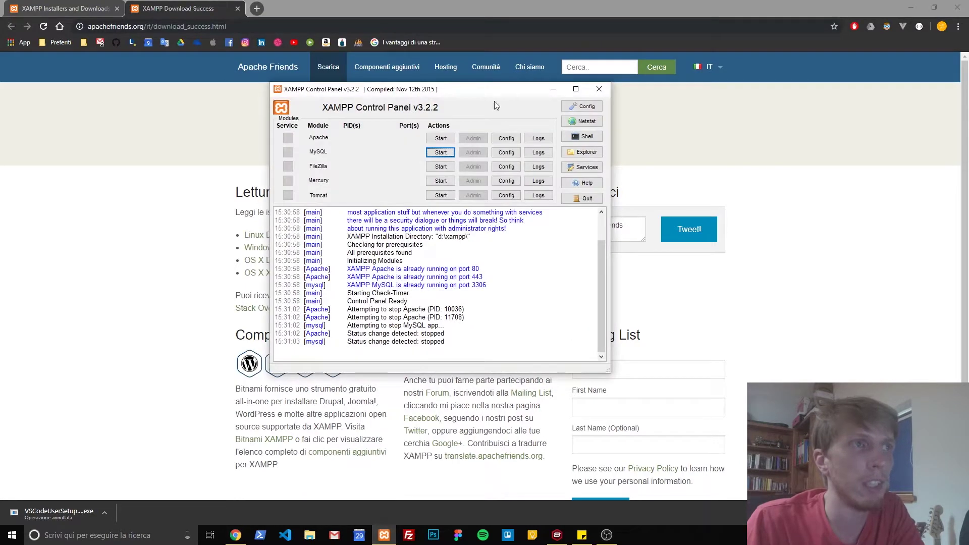
mouse_move(480, 218)
mouse_down()
mouse_move(481, 112)
mouse_move(508, 96)
mouse_up()
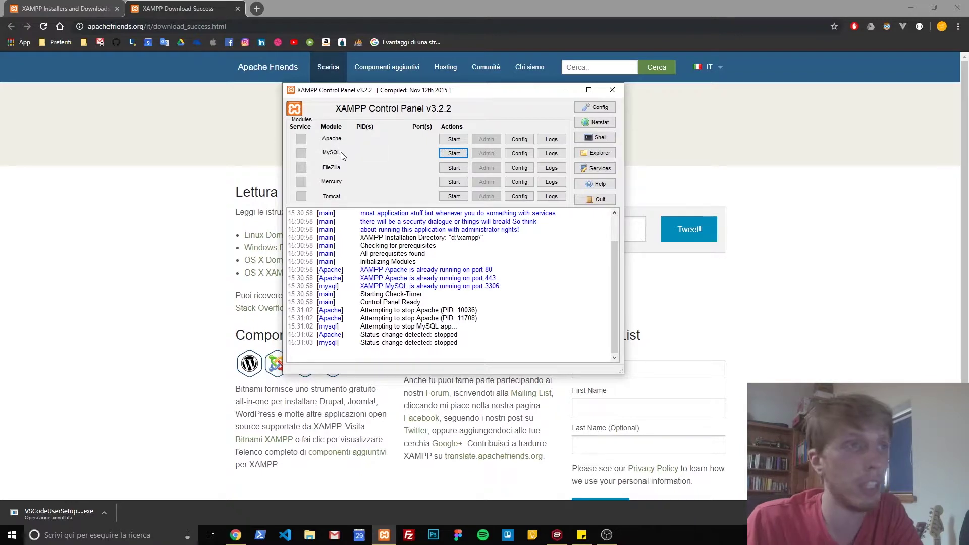
click(454, 140)
click(455, 154)
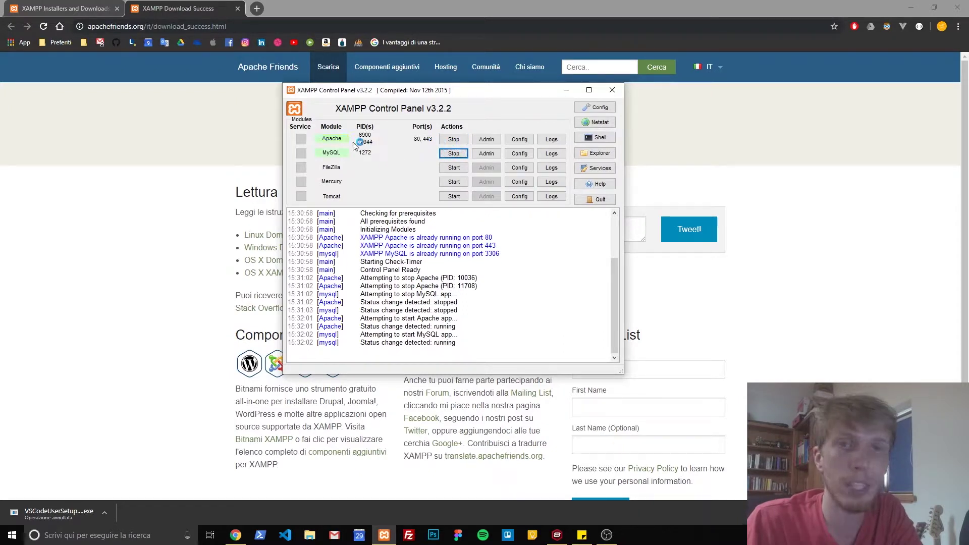
click(259, 11)
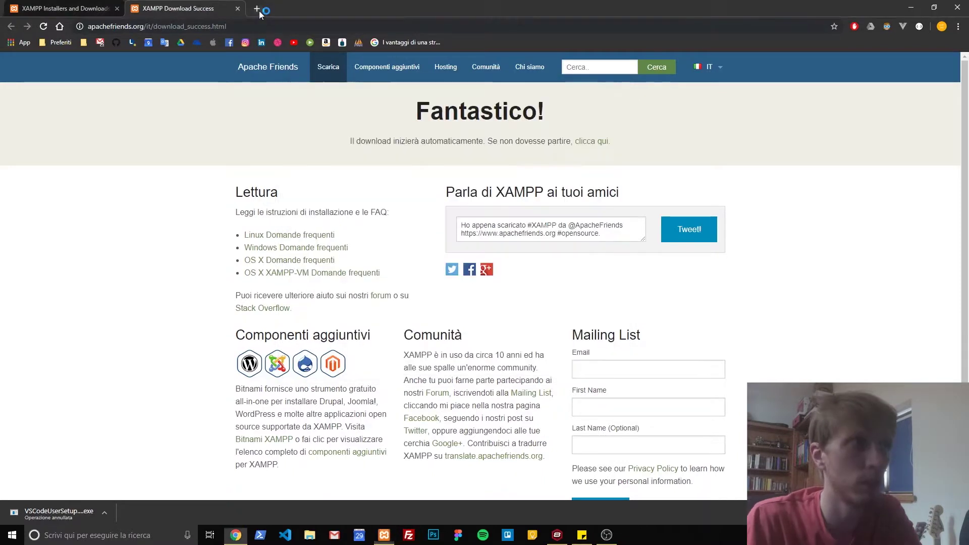
text(lo)
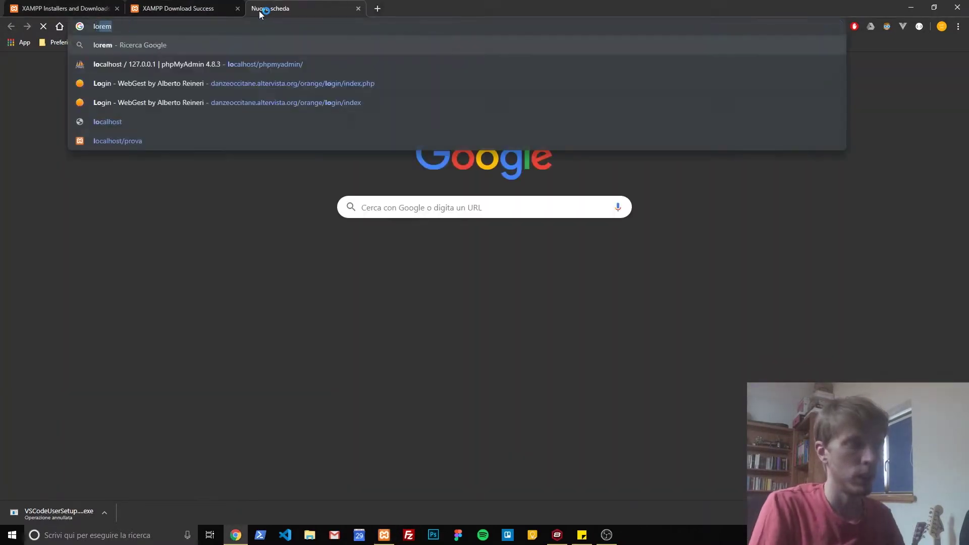
text(calhost)
key(Delete)
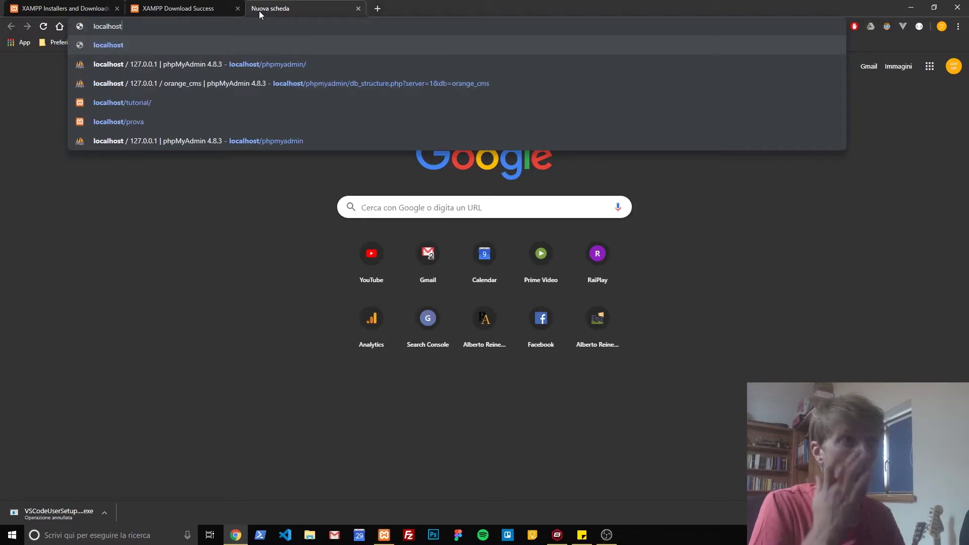
key(Return)
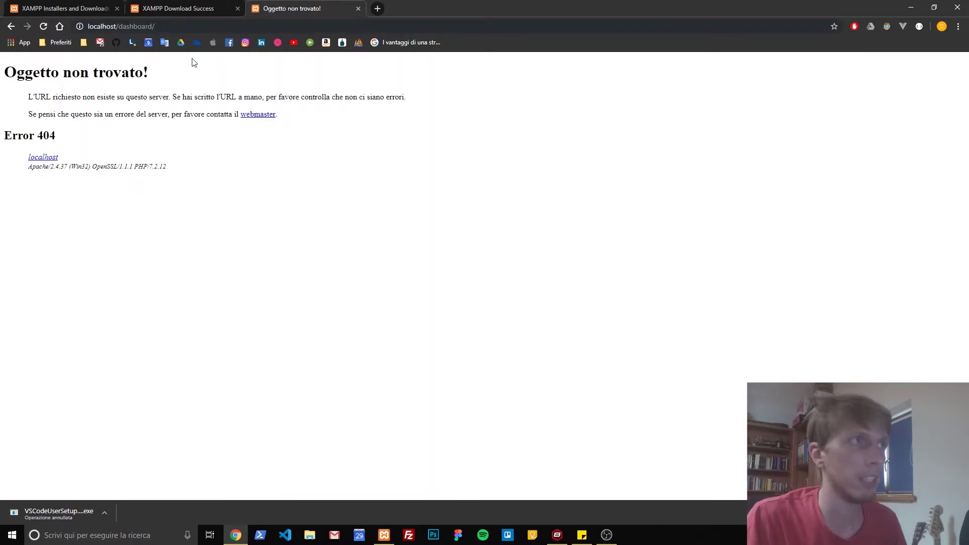
double_click(143, 22)
key(BackSpace)
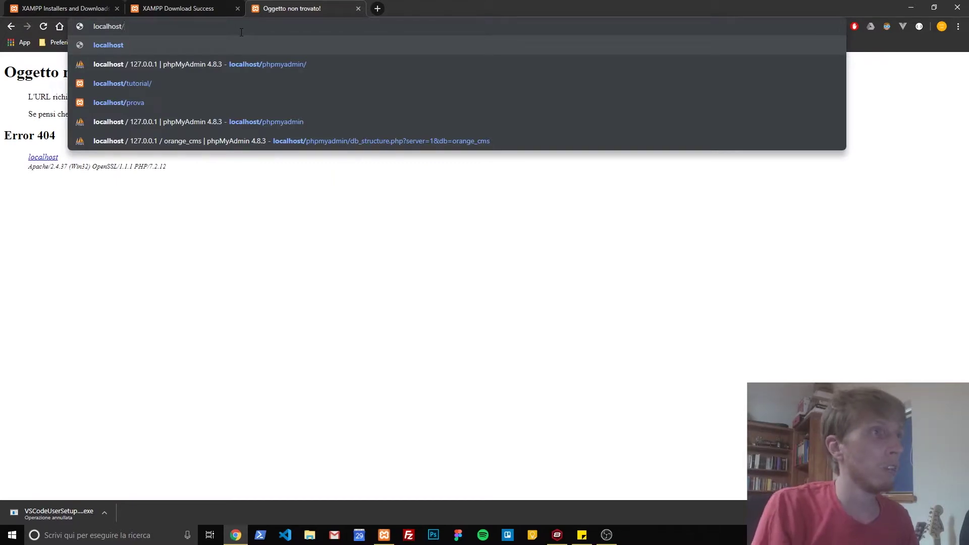
text(php)
key(Return)
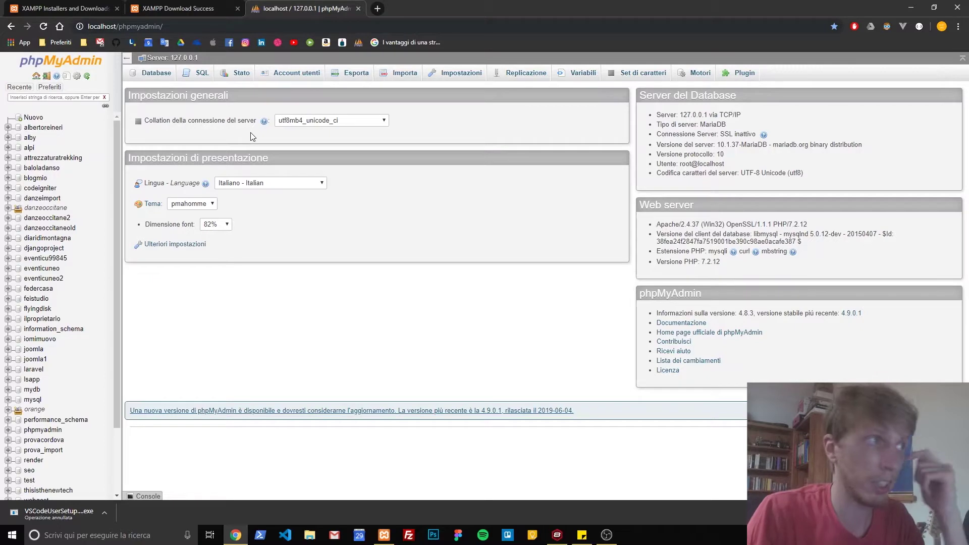
click(323, 27)
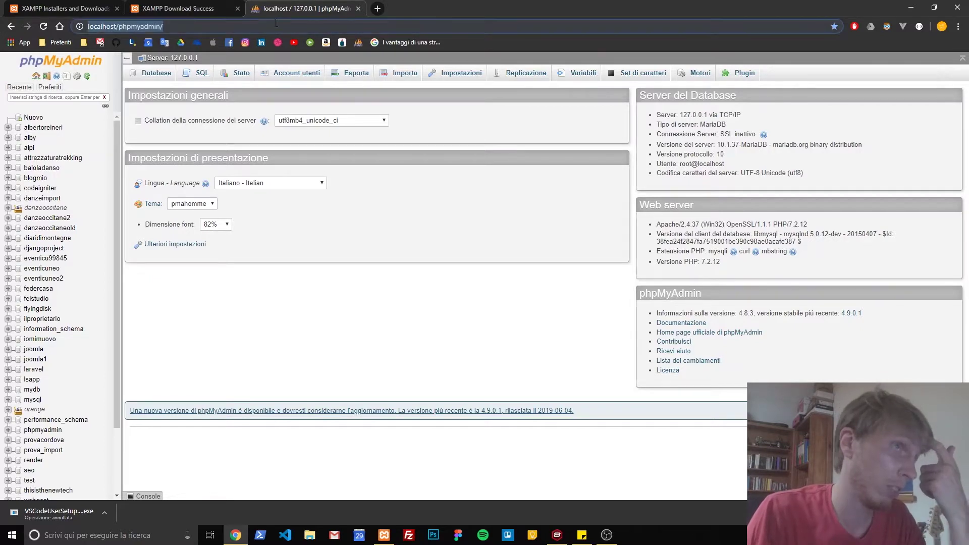
click(357, 8)
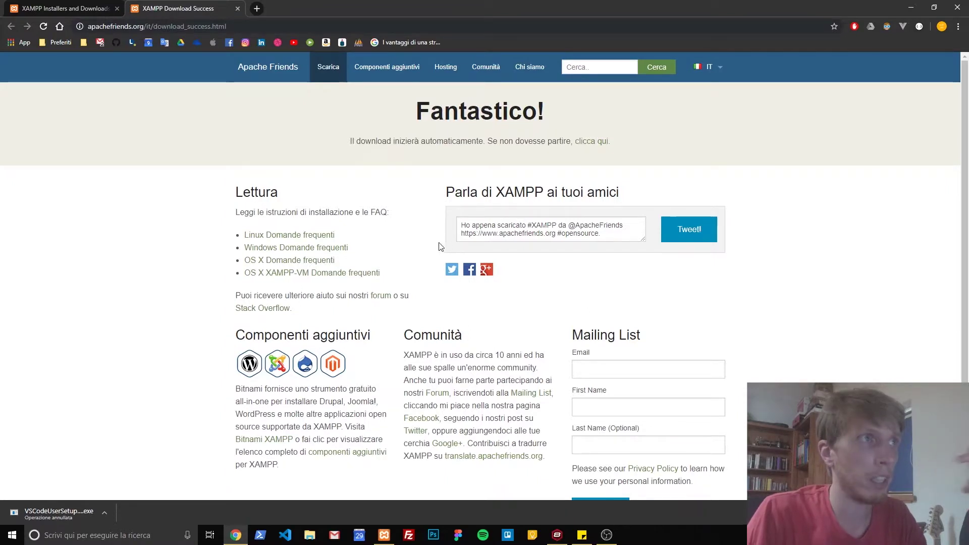
Start a new tab with 'localhost' and navigate File Explorer to D:\xampp\htdocs.
click(259, 9)
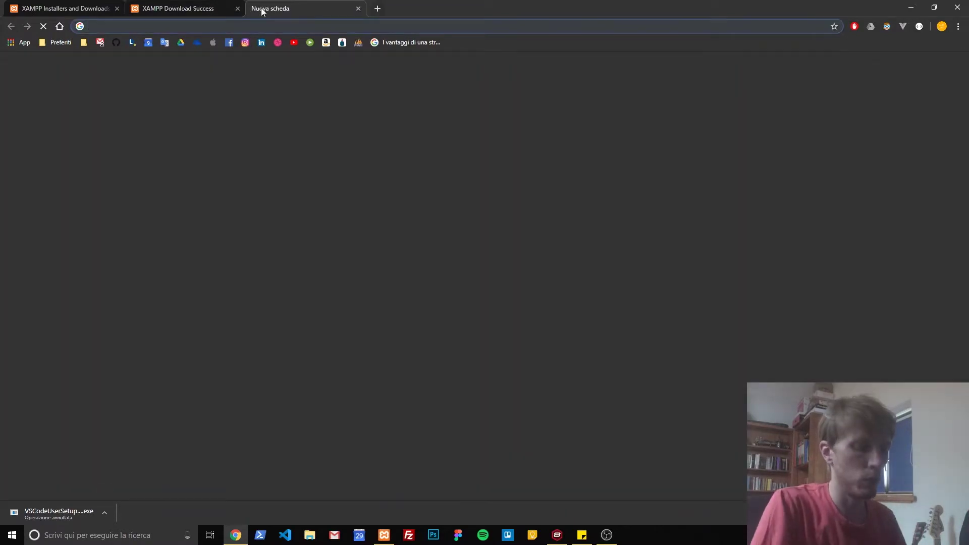
text(localhost)
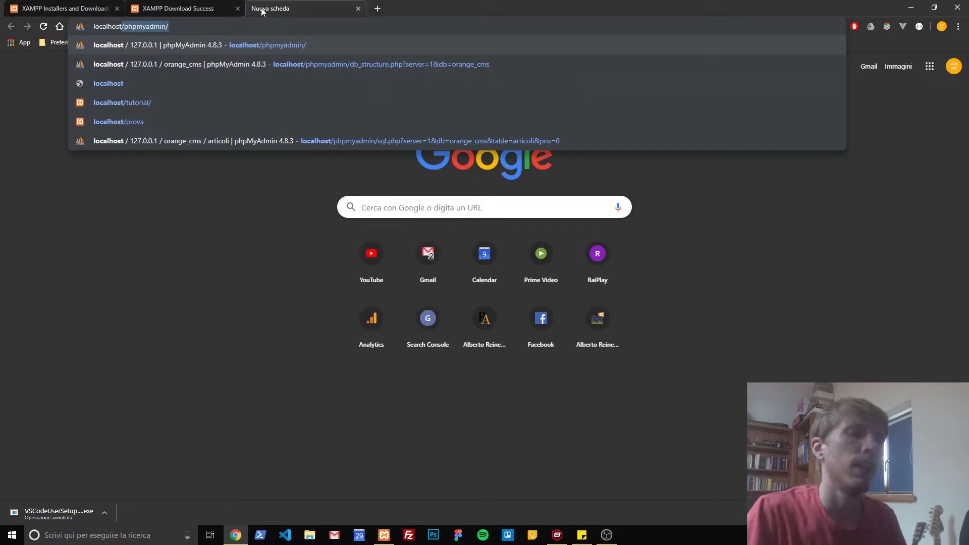
click(12, 535)
click(300, 342)
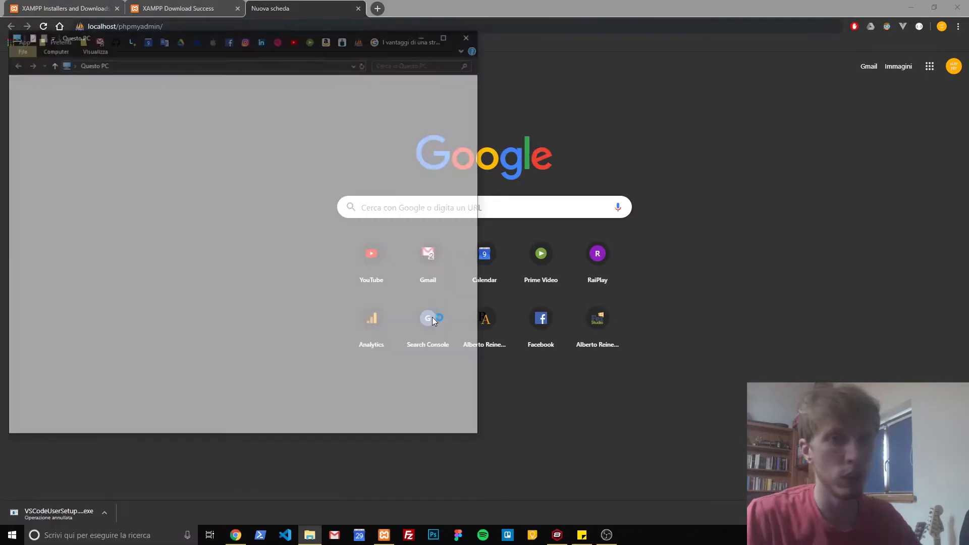
double_click(265, 204)
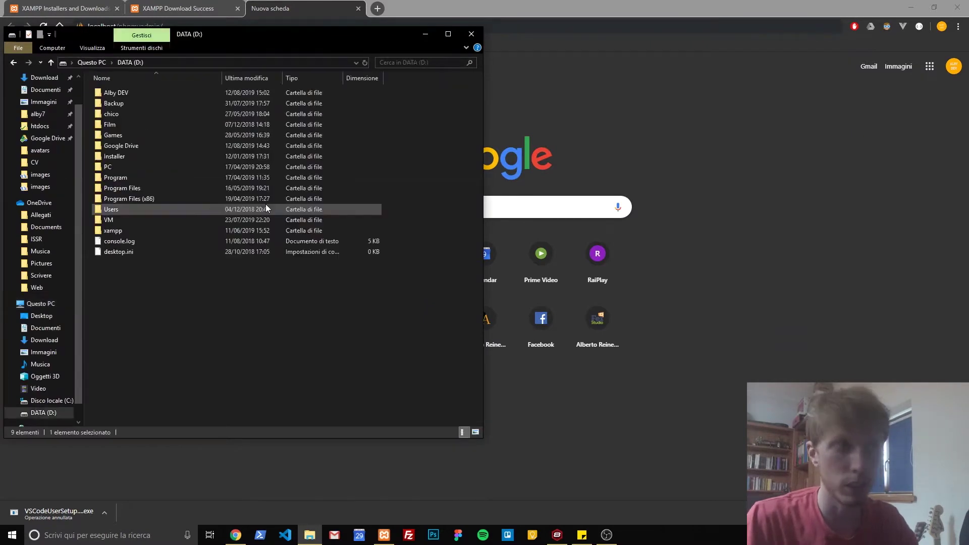
double_click(139, 229)
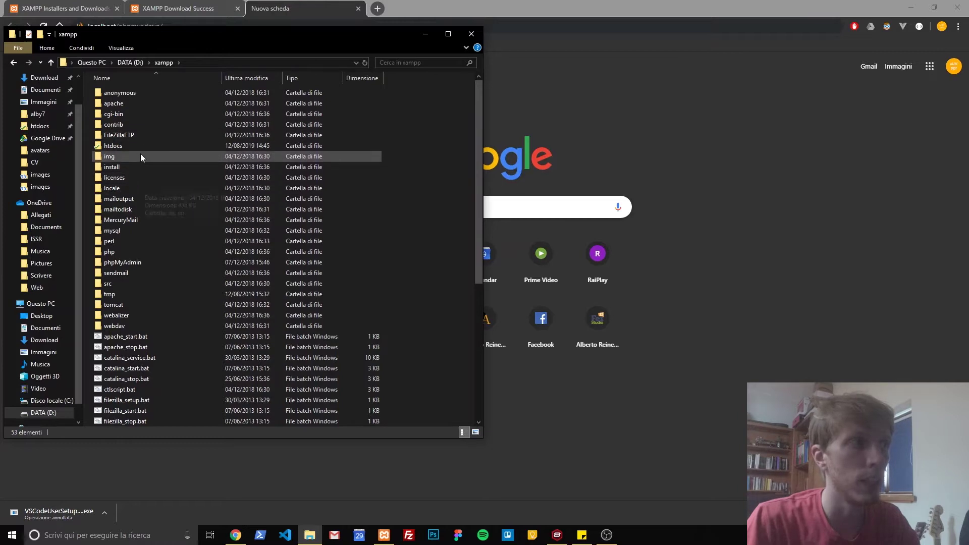
click(140, 148)
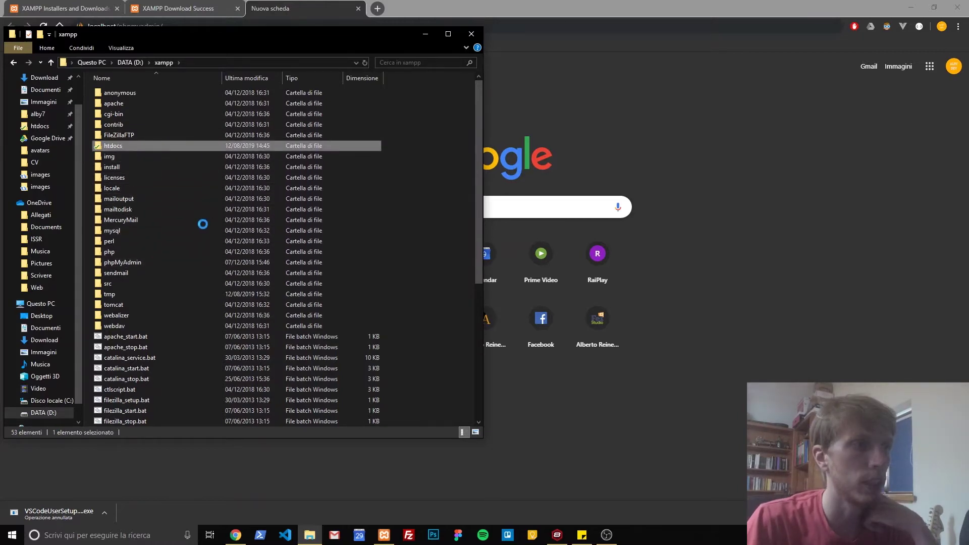
right_click(154, 148)
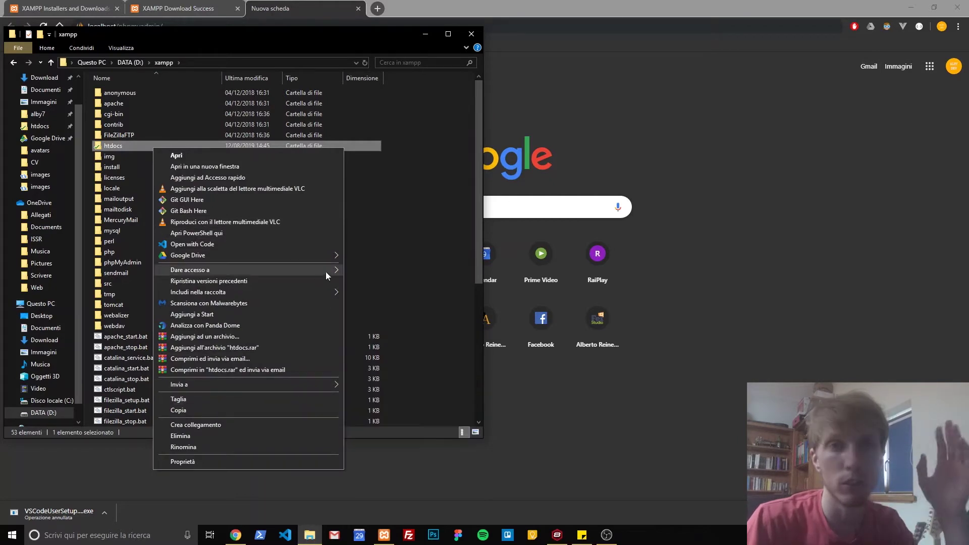
double_click(132, 147)
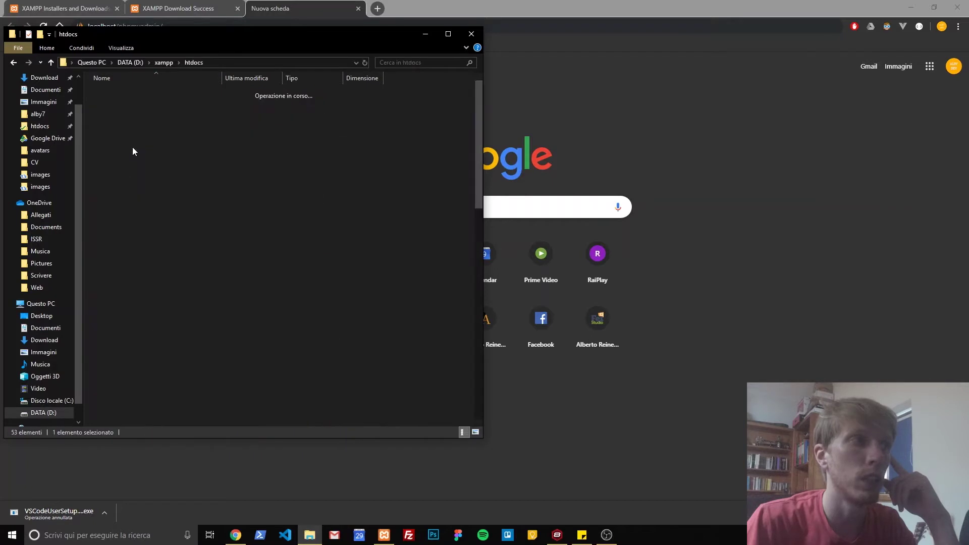
Locate the old tutorial folder in htdocs and delete it.
scroll(204, 320, down, 5)
scroll(204, 326, down, 6)
scroll(204, 328, down, 6)
scroll(204, 326, up, 8)
scroll(204, 326, up, 9)
right_click(437, 202)
click(233, 192)
text(tu)
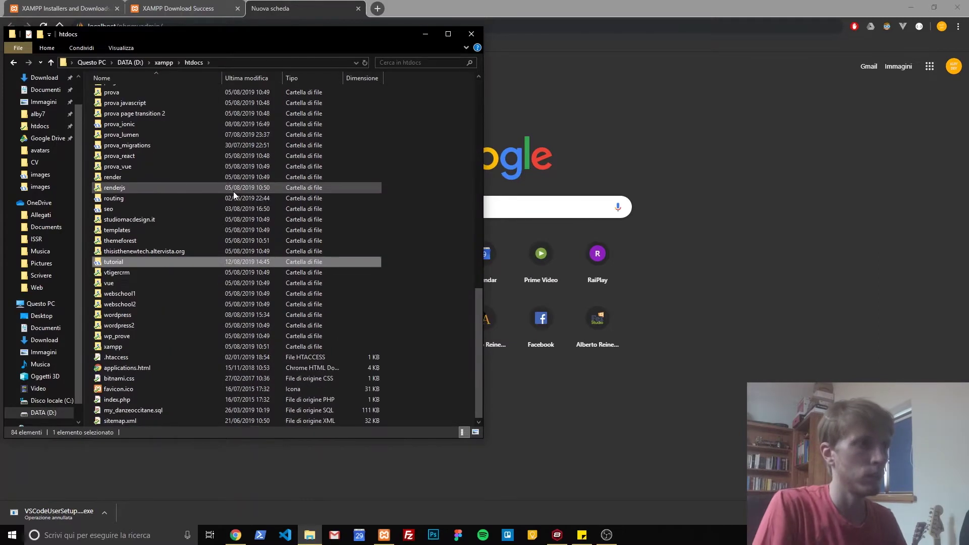
key(Delete)
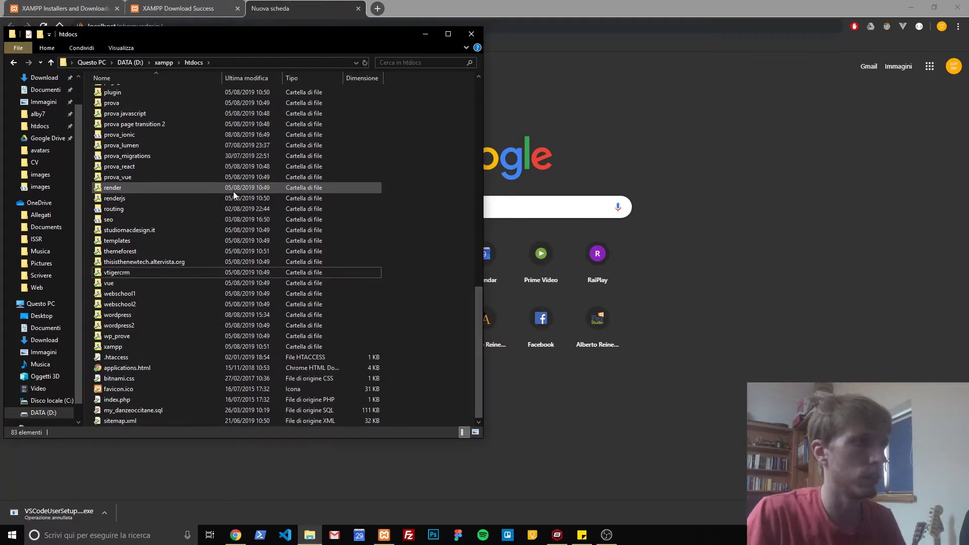
Create a new folder named 'tutorial' in htdocs and open it with Visual Studio Code.
right_click(402, 230)
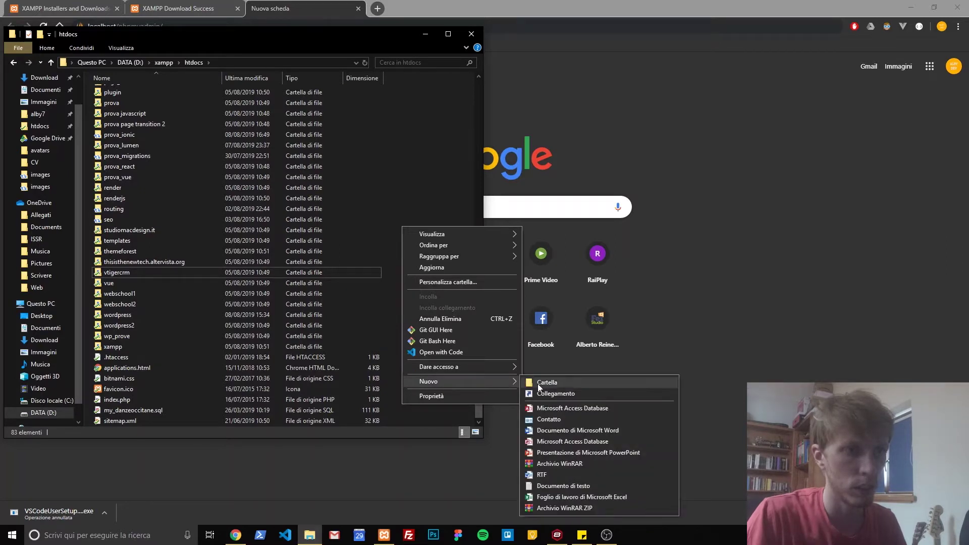
mouse_move(429, 382)
click(538, 384)
text(tutorial)
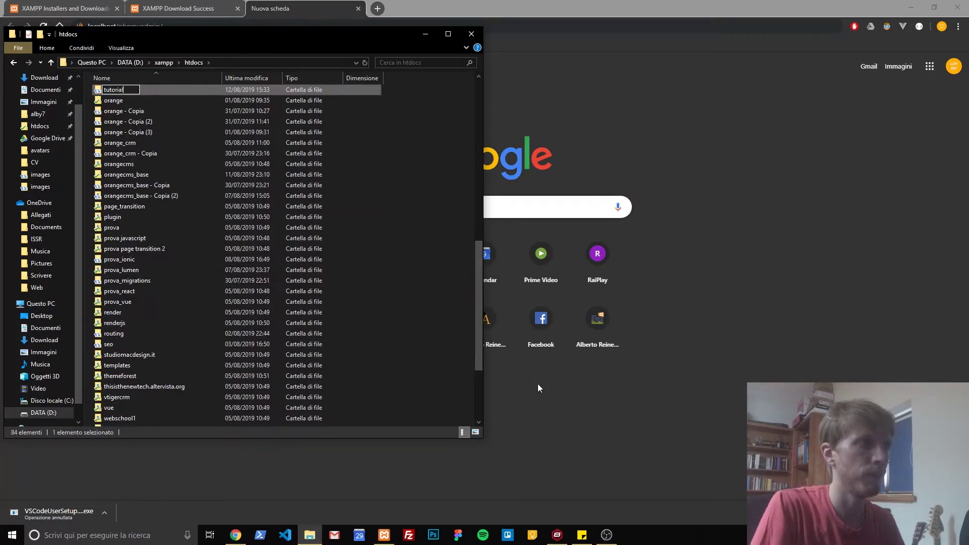
key(Return)
key(Return)
right_click(288, 240)
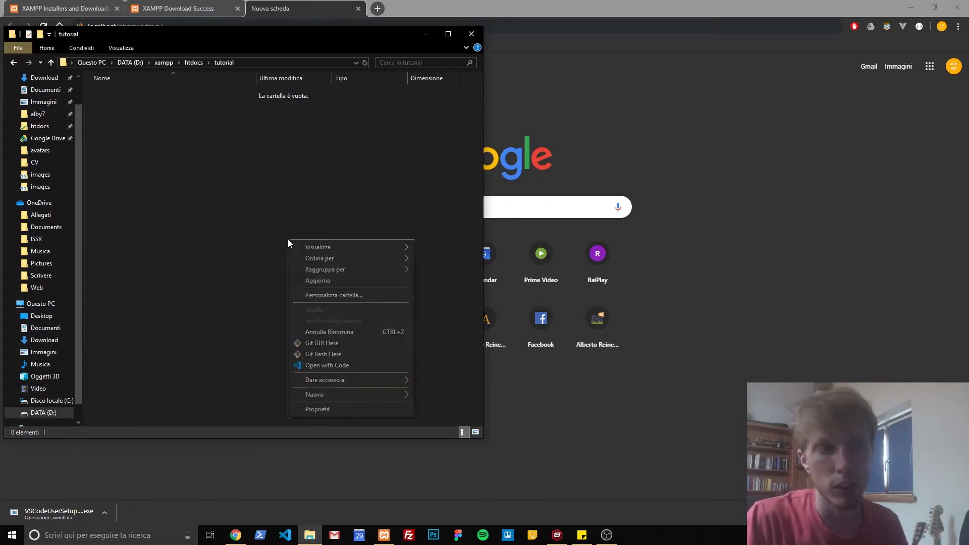
click(345, 366)
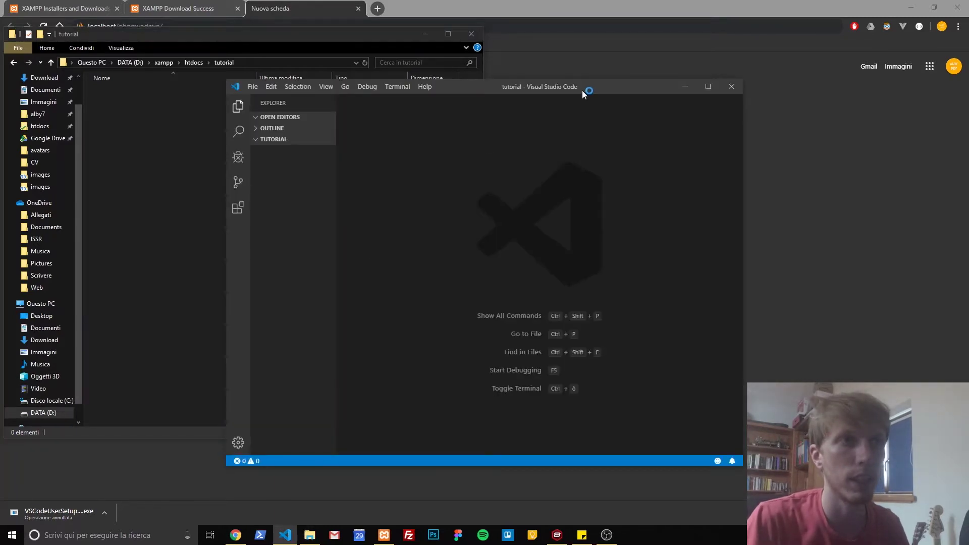
Maximize VS Code, add index.php under TUTORIAL with a PHP echo 'CIAO!!!' block, and save it.
double_click(591, 89)
mouse_move(68, 71)
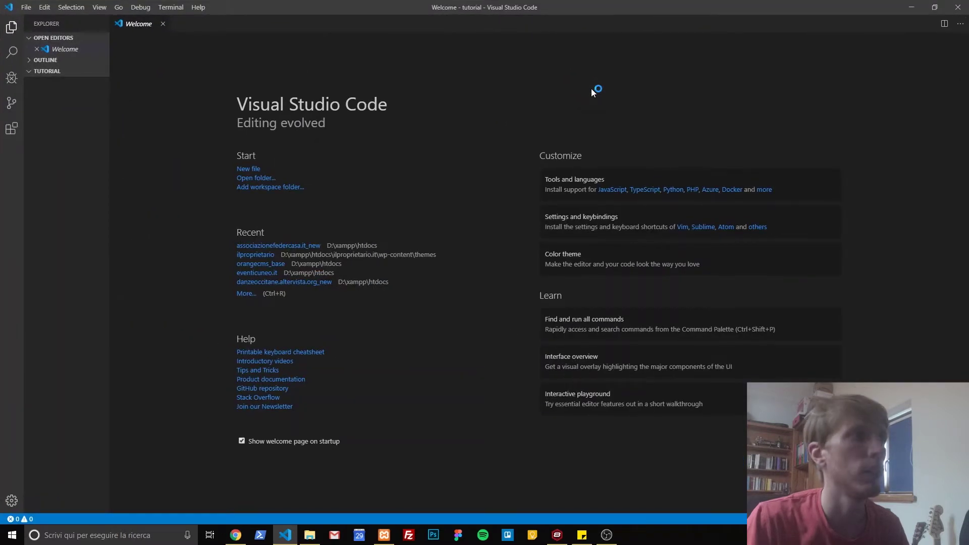
click(60, 72)
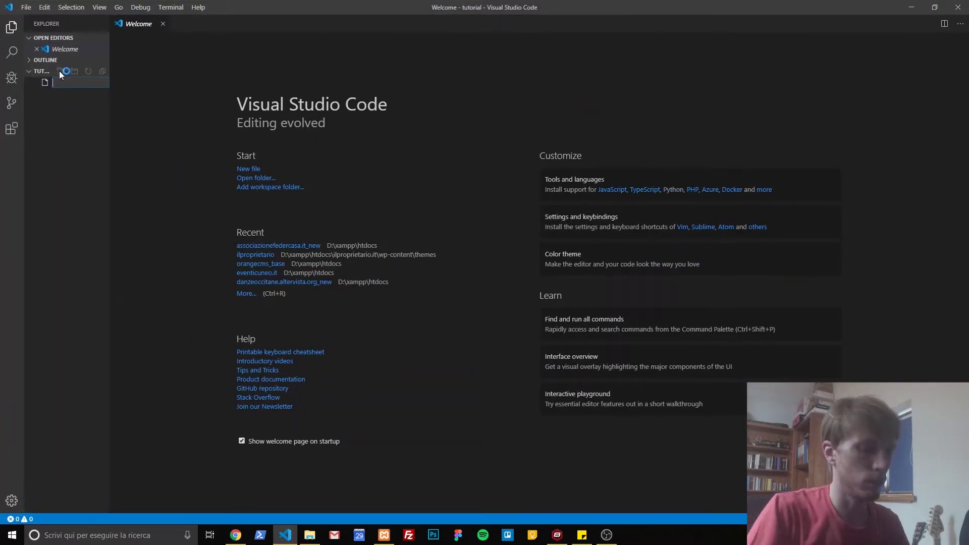
text(index.ph)
key(Return)
text(<?php)
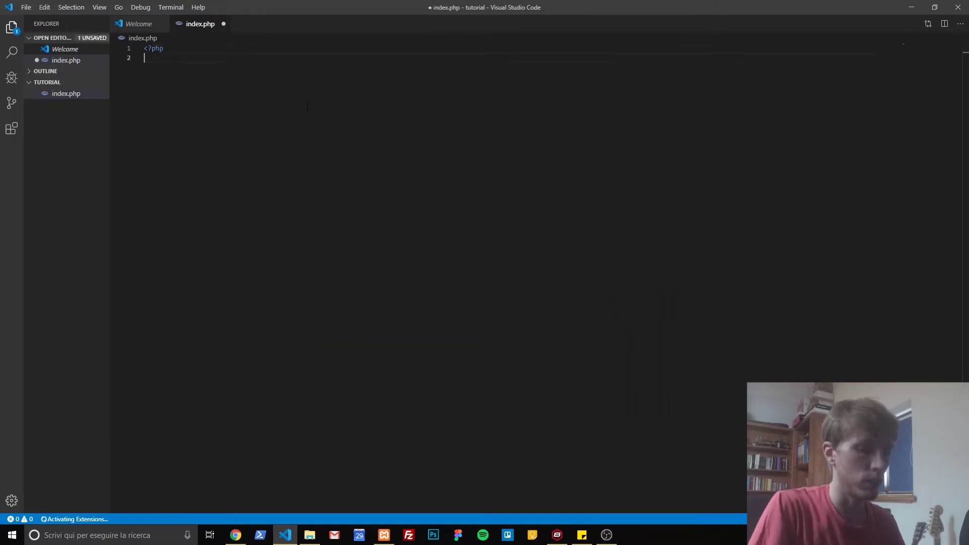
key(Return)
key(Return)
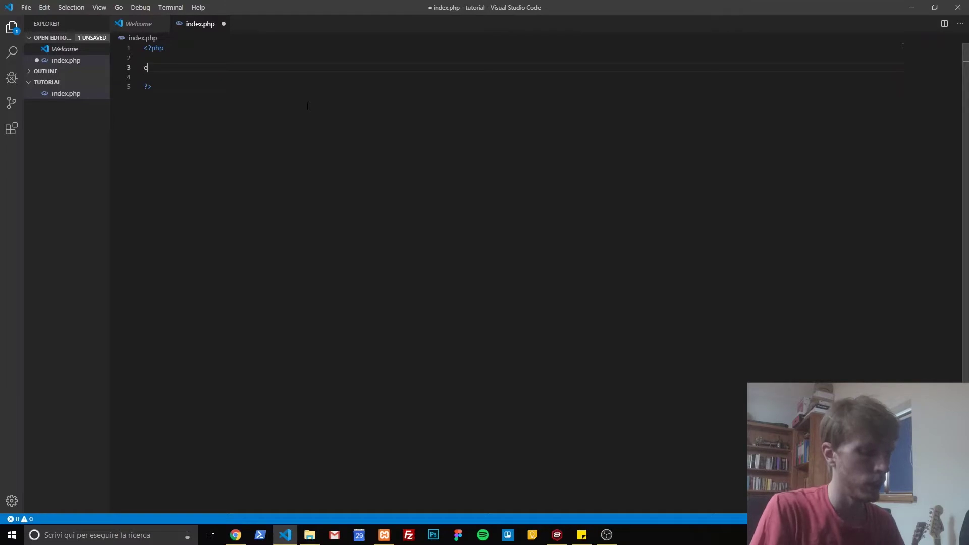
text(cho "CIAO!!!";)
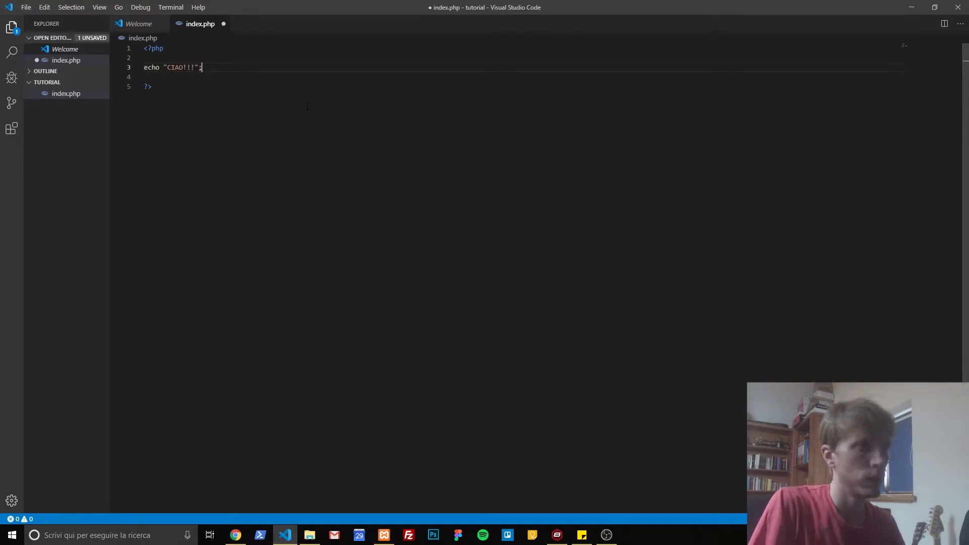
key(ctrl+s)
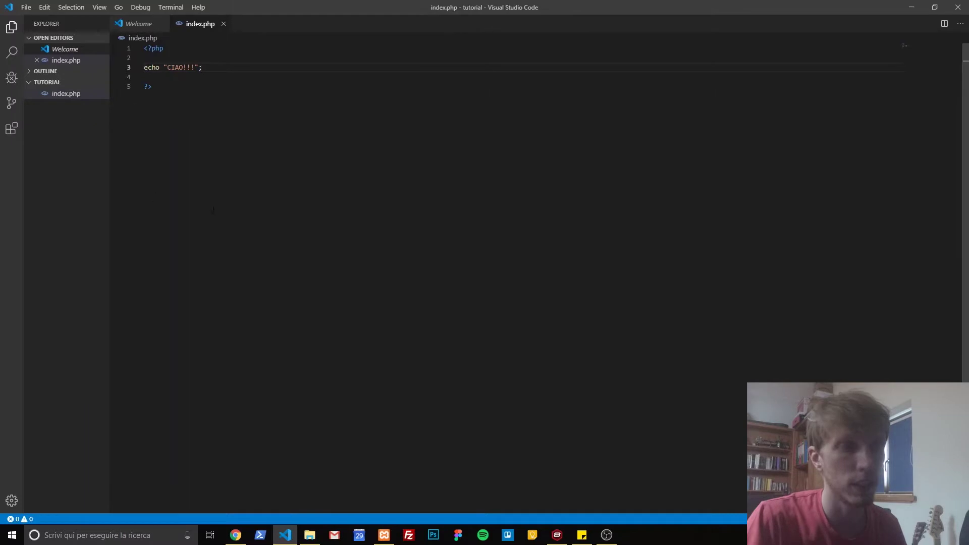
Load localhost/tutorial in Chrome to check the CIAO!!! greeting, then return to index.php.
click(247, 539)
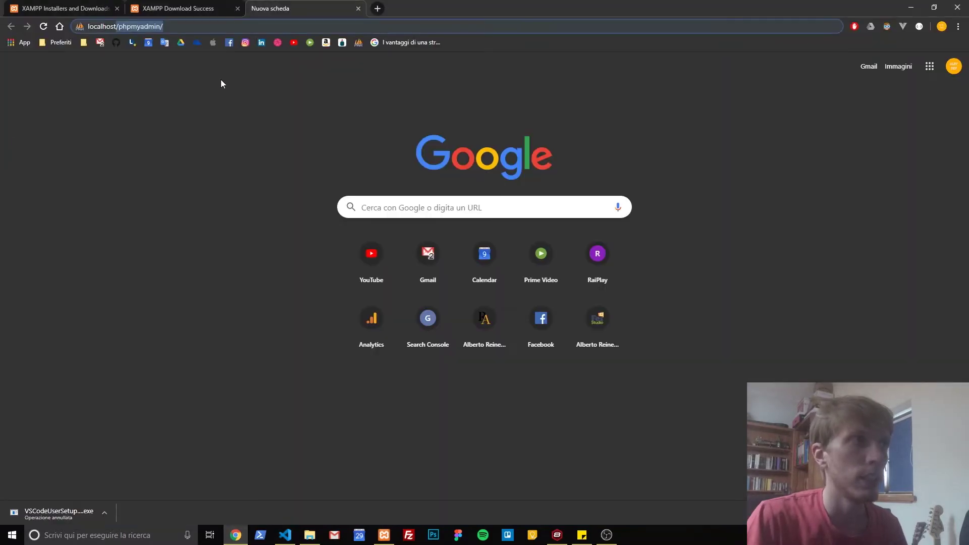
text(p)
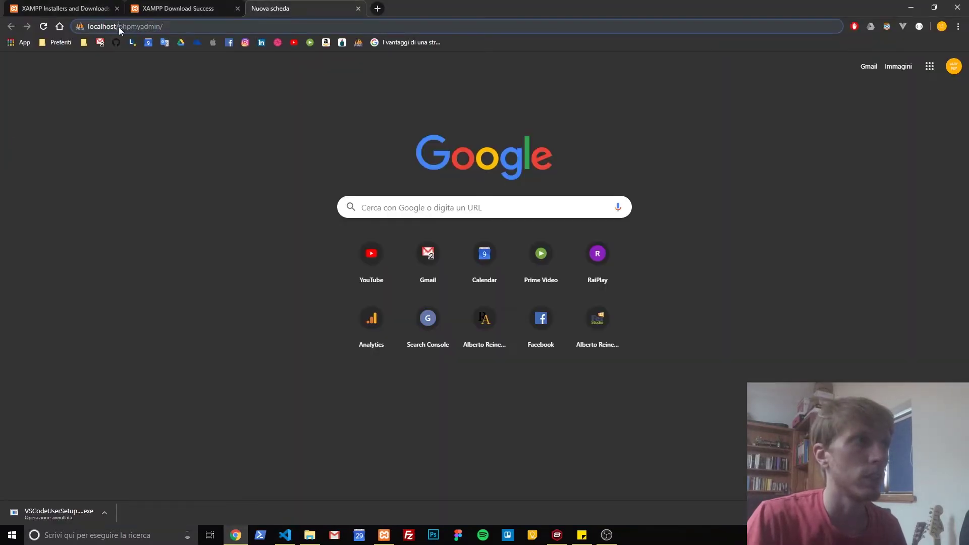
text(tutorial)
key(Return)
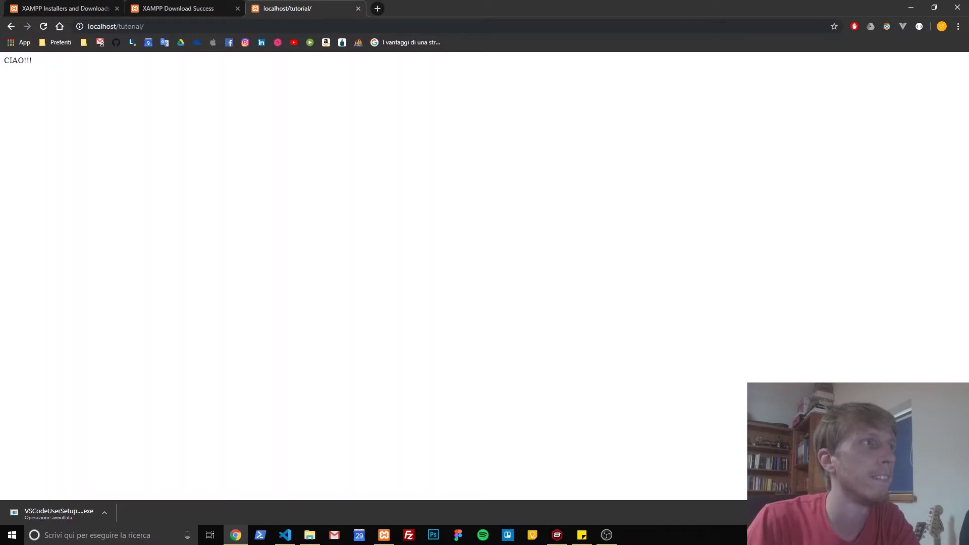
click(285, 534)
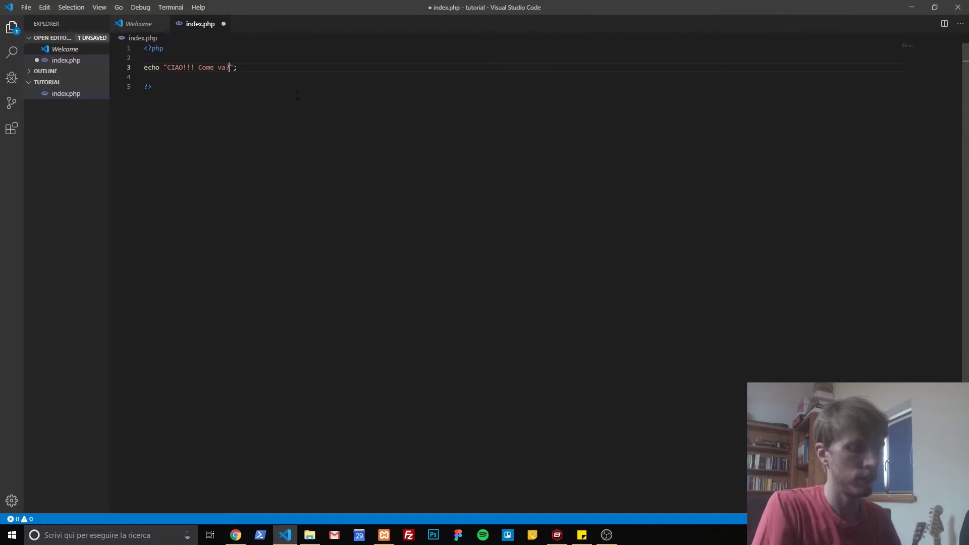
Add 'asdfasdf' after the closing PHP tag, save, and reload to see 'CIAO!!! Come va?asdfasdf'.
key(alt+Tab)
key(alt+Tab)
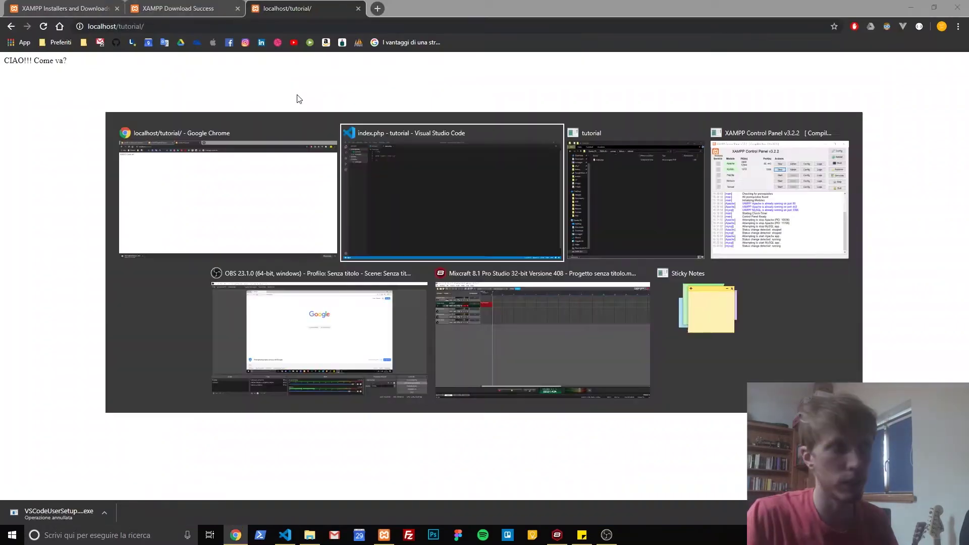
key(Return)
text(asdfasdf)
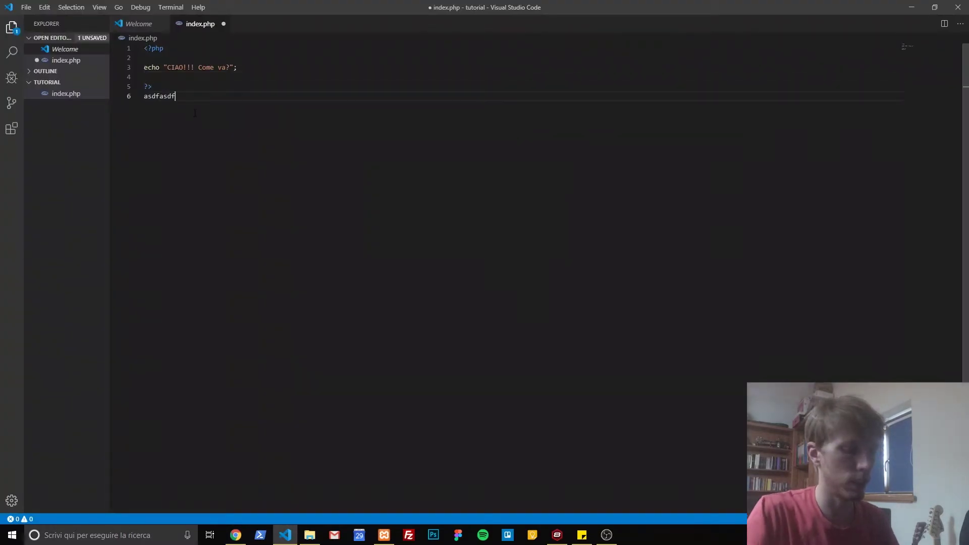
key(ctrl+s)
key(alt+Tab)
key(F5)
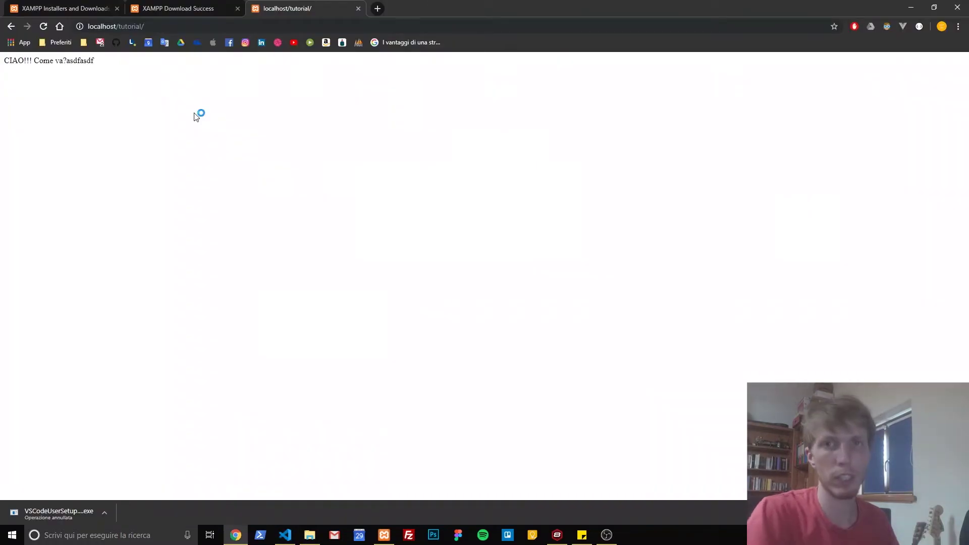
Replace the echo line in index.php with phpinfo(); and save the file.
key(alt+Tab)
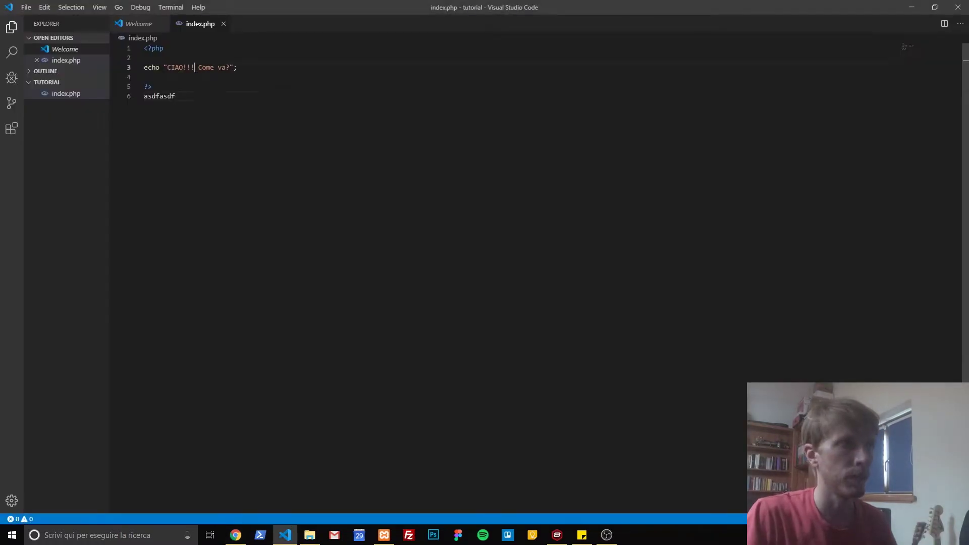
triple_click(196, 67)
text(phpinfo();)
key(Return)
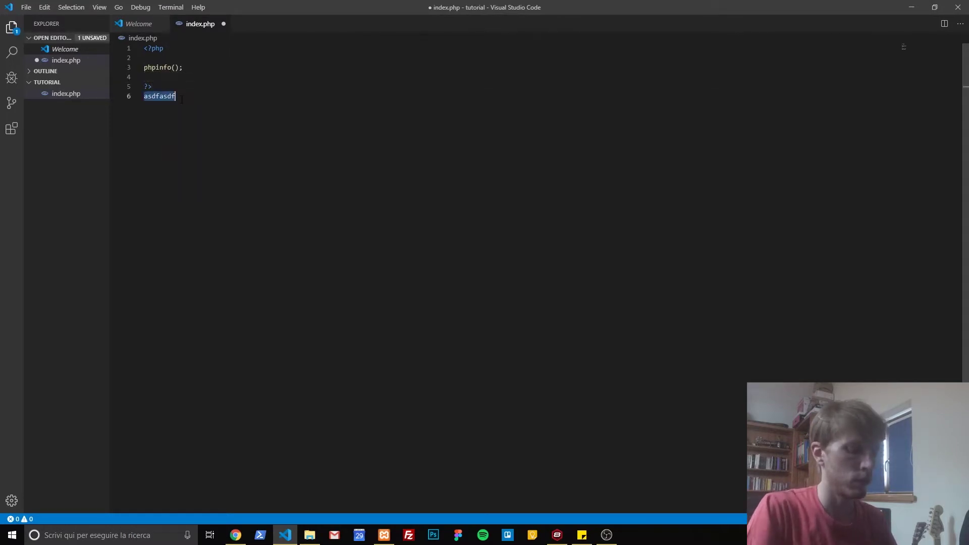
key(ctrl+s)
Reload localhost/tutorial and scroll through the PHP Version 7.2.12 information page.
key(alt+Tab)
key(F5)
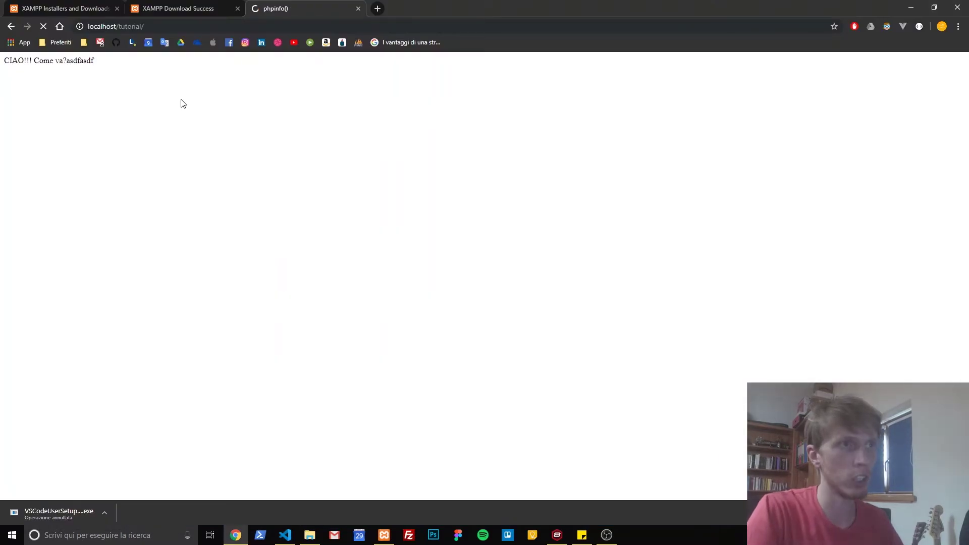
scroll(183, 104, down, 7)
scroll(182, 104, down, 7)
scroll(183, 106, up, 4)
scroll(184, 113, up, 10)
scroll(184, 116, up, 1)
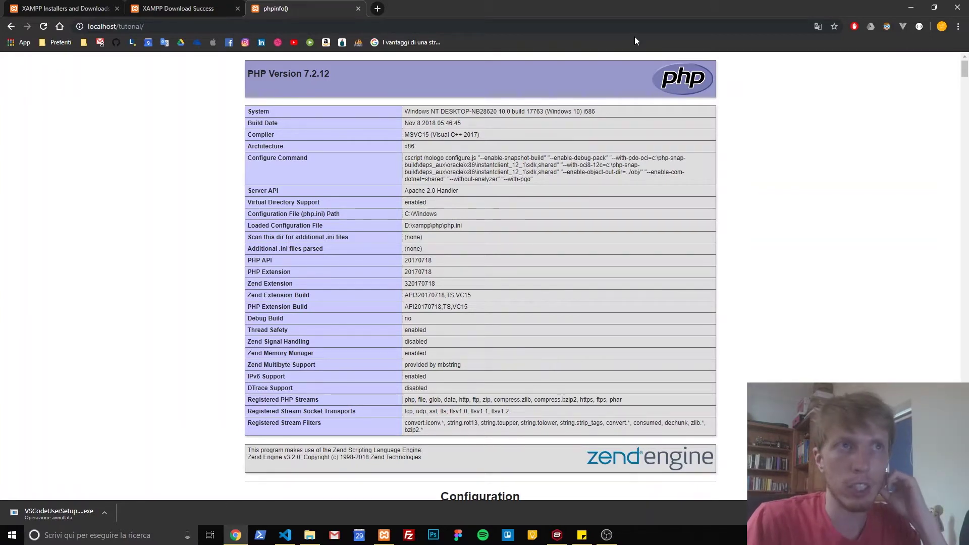
click(647, 25)
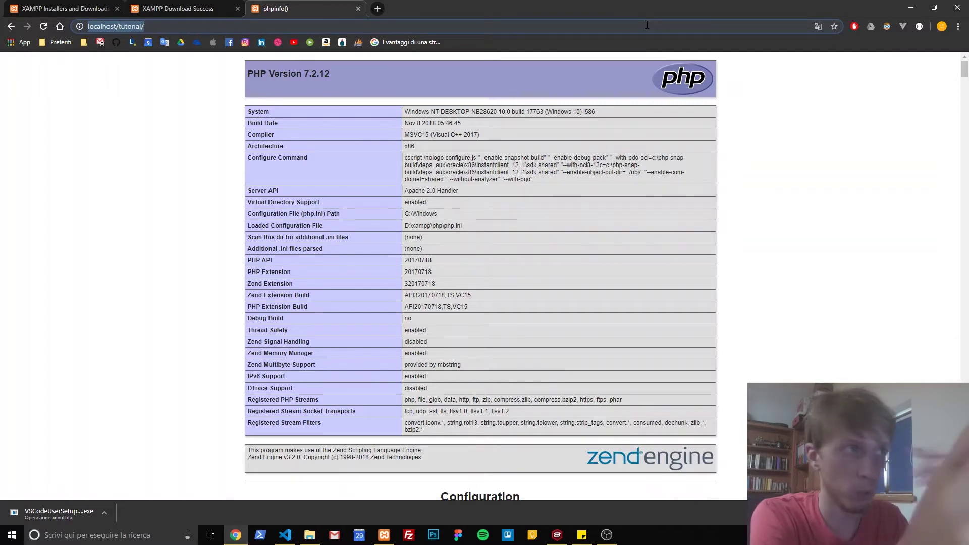
Search the web for filezilla and open the FileZilla project website.
text(filezilla)
key(Return)
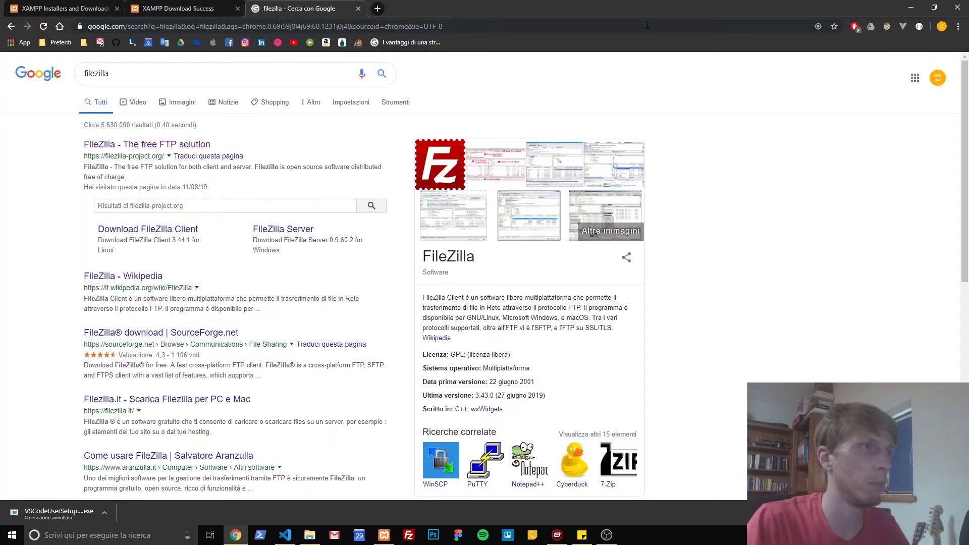
click(203, 145)
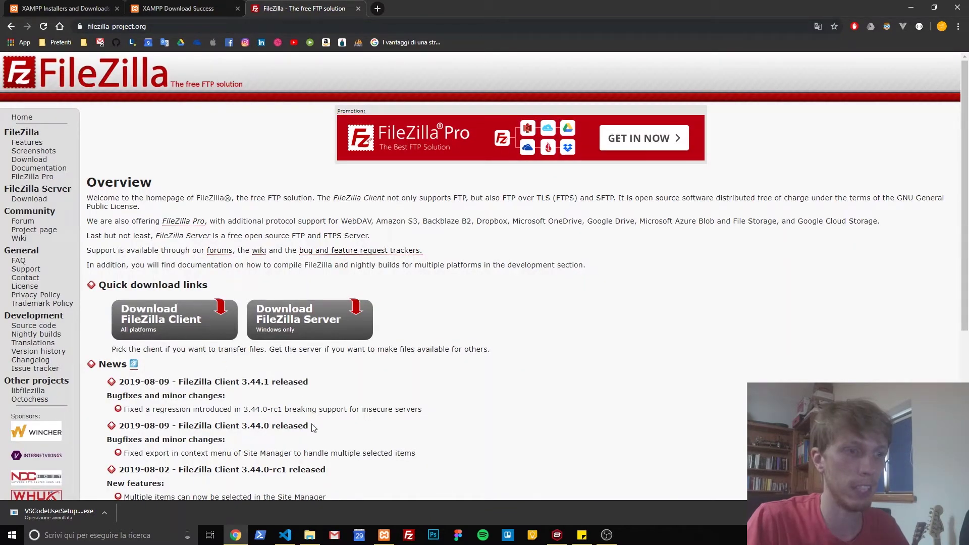
Download the standard FileZilla Client installer, FileZilla_3.44.1_win64_sponsored-setup.exe, to Downloads.
click(607, 535)
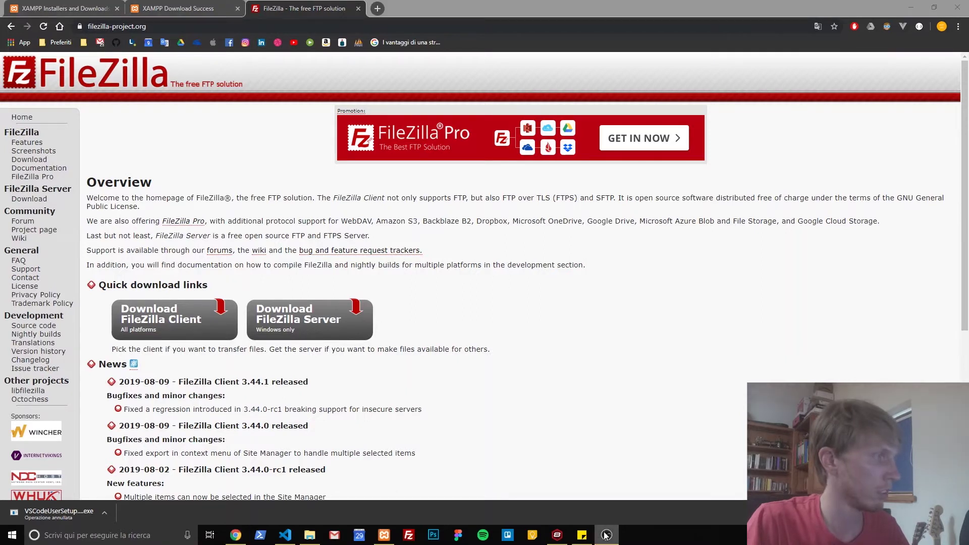
click(592, 506)
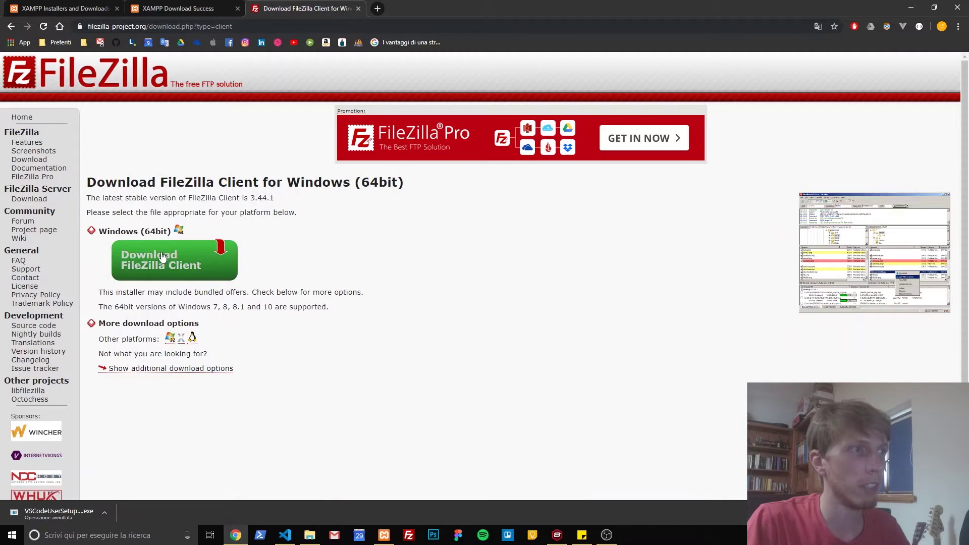
click(161, 259)
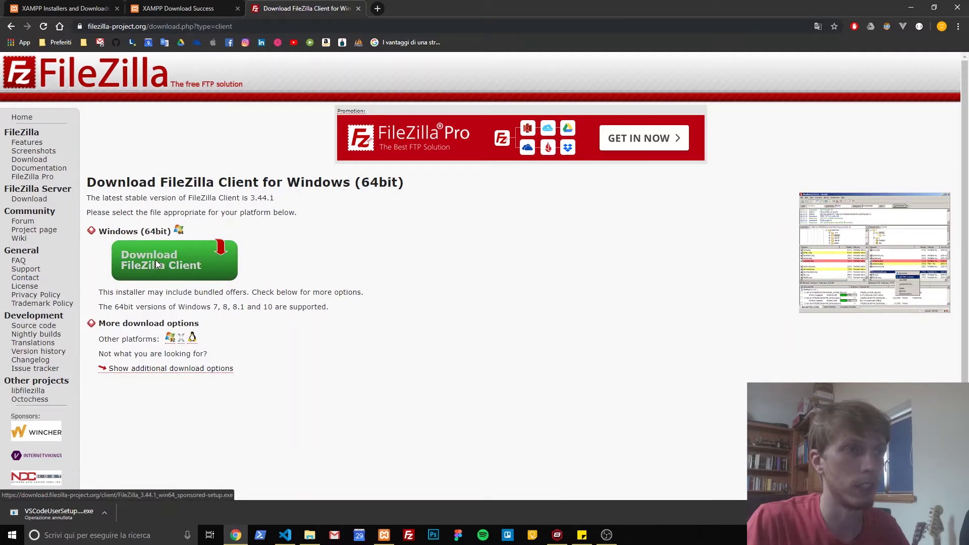
click(483, 364)
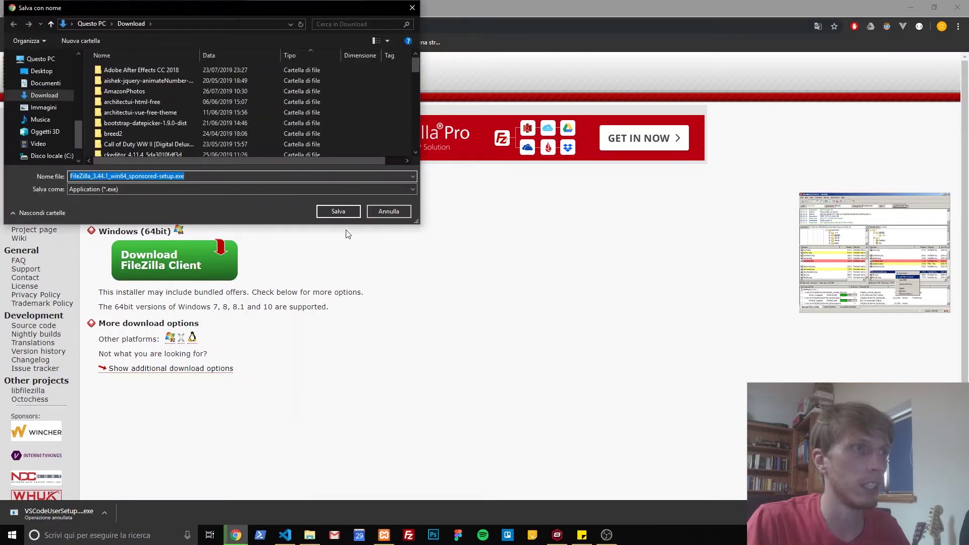
click(344, 210)
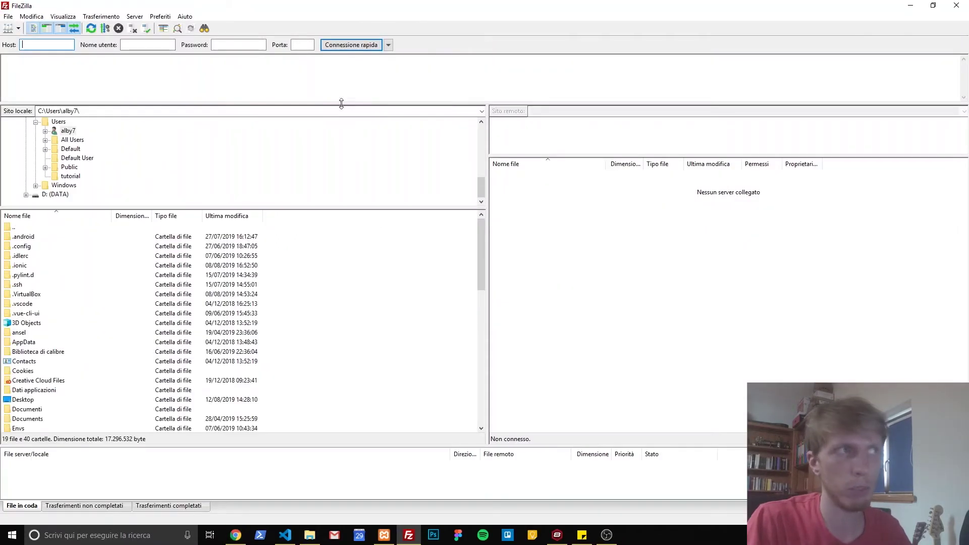
Connect to the saved FTP site from Site Manager to list the remote /htdocs folder.
click(7, 29)
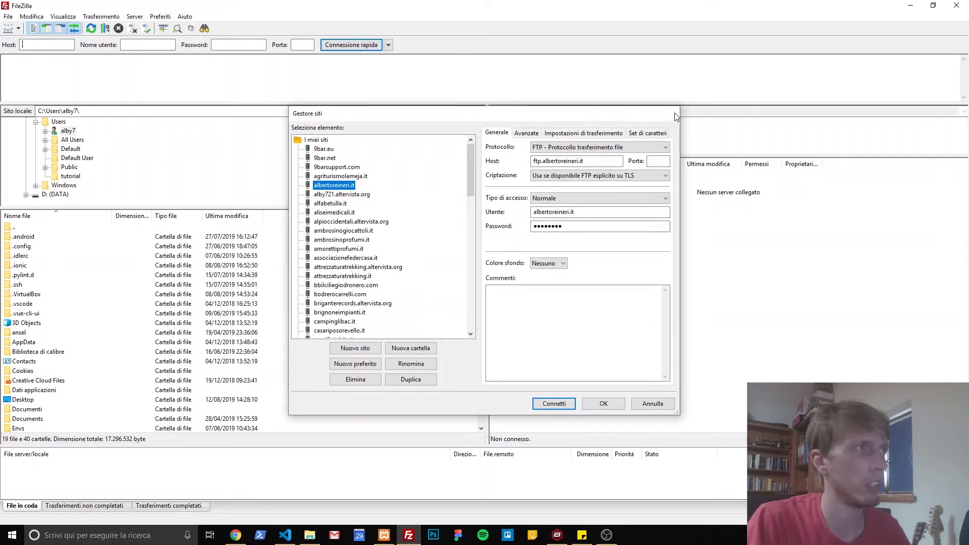
click(672, 113)
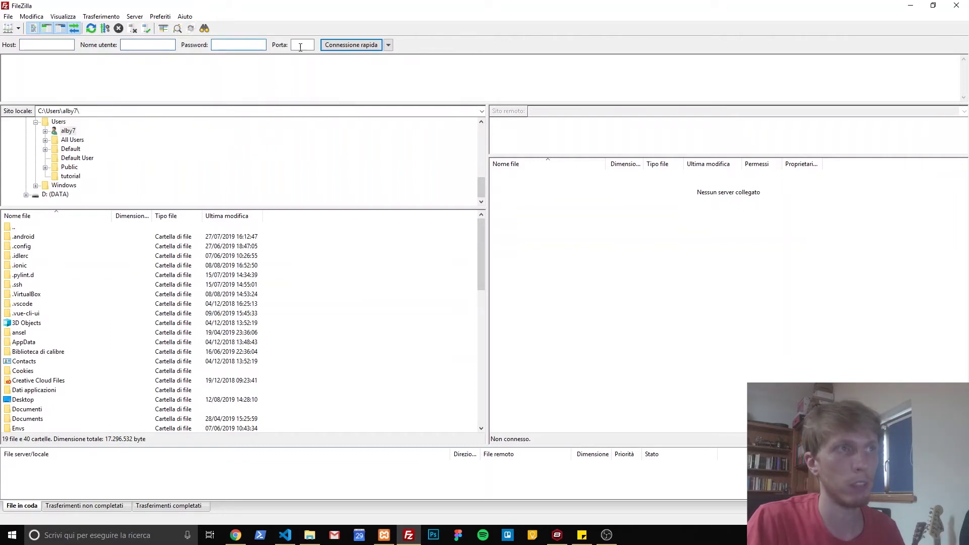
click(69, 45)
text(ftp.nomesito.it)
text(21)
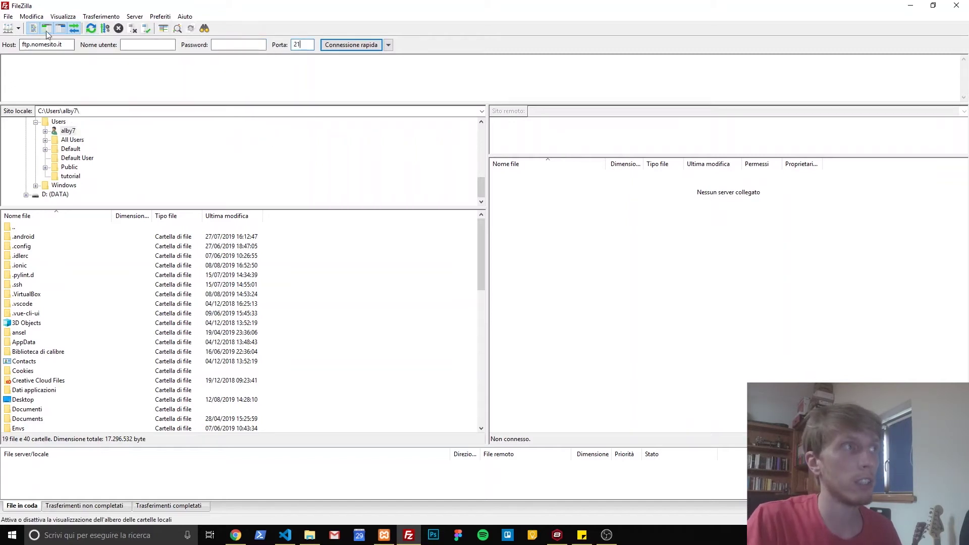
click(8, 28)
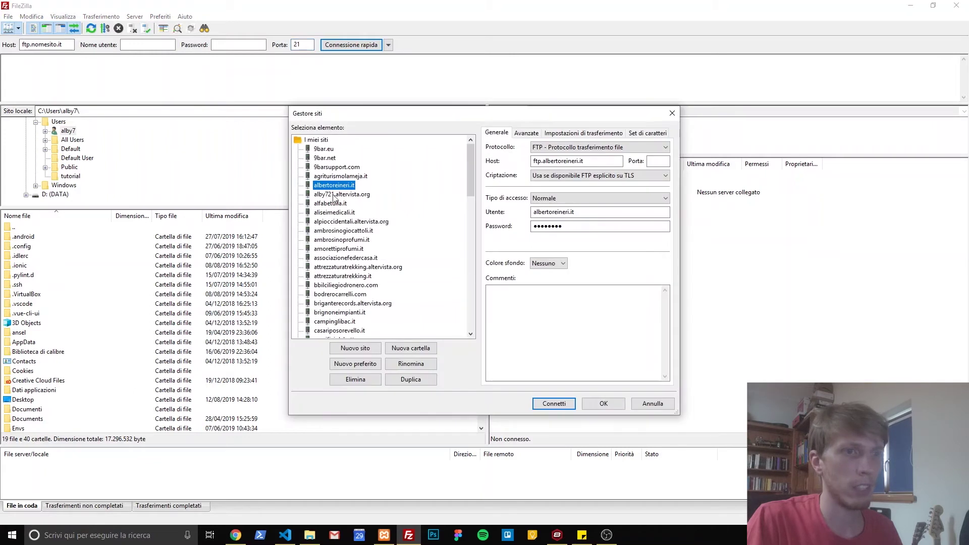
click(554, 404)
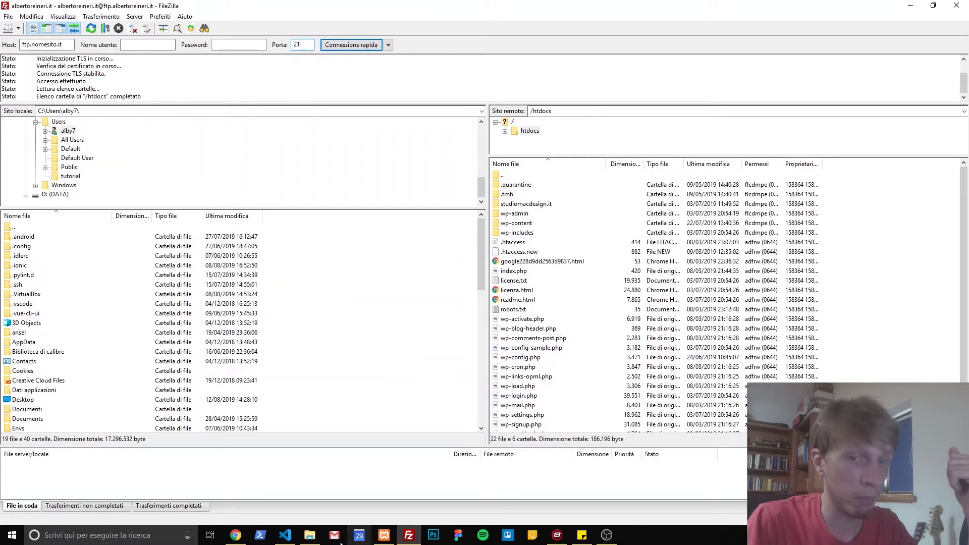
Open studiomacdesign.it on the server and drag the local index.php onto its img folder.
click(310, 534)
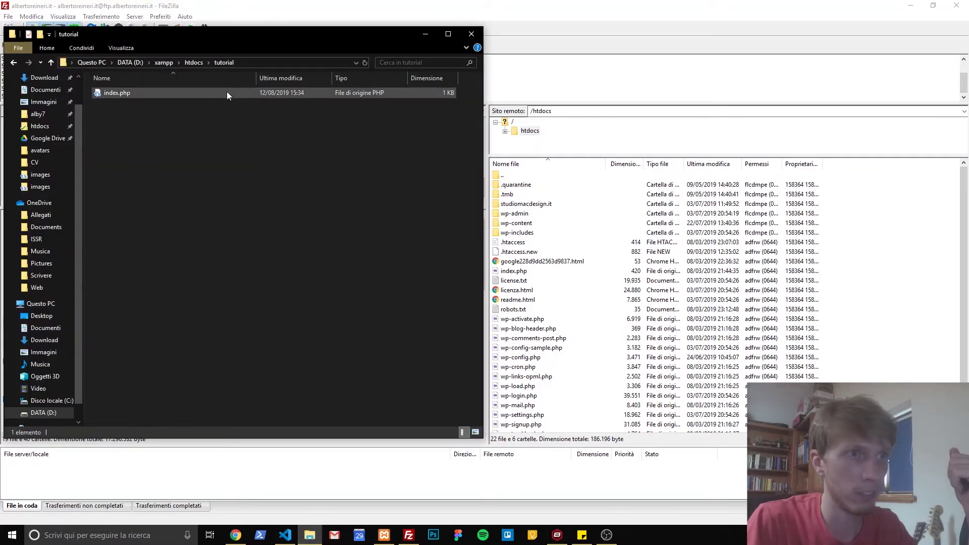
mouse_move(227, 95)
mouse_down()
mouse_move(368, 112)
mouse_move(494, 159)
mouse_move(557, 204)
mouse_move(413, 150)
mouse_up()
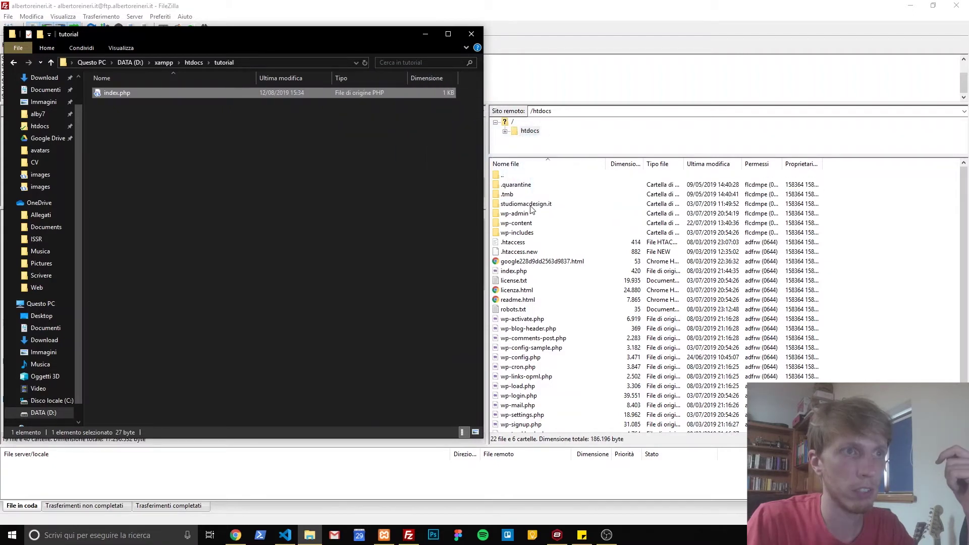
double_click(534, 204)
click(517, 204)
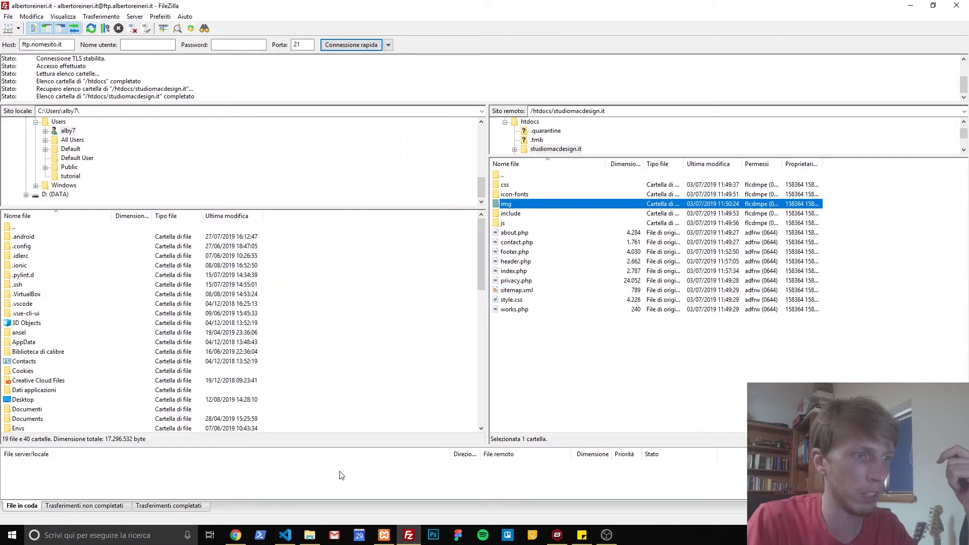
click(309, 535)
drag(316, 94, 515, 204)
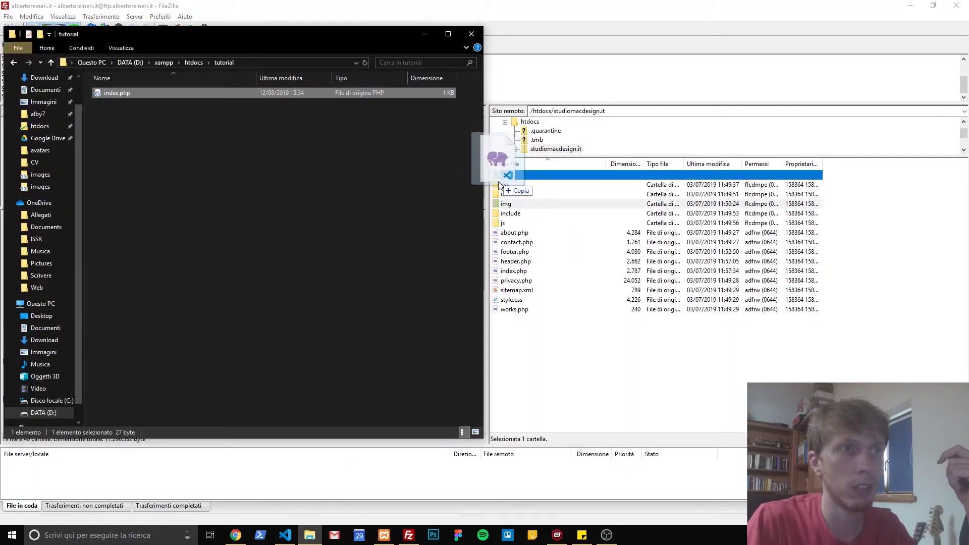
Open the remote img folder to confirm index.php was uploaded.
click(535, 206)
double_click(535, 206)
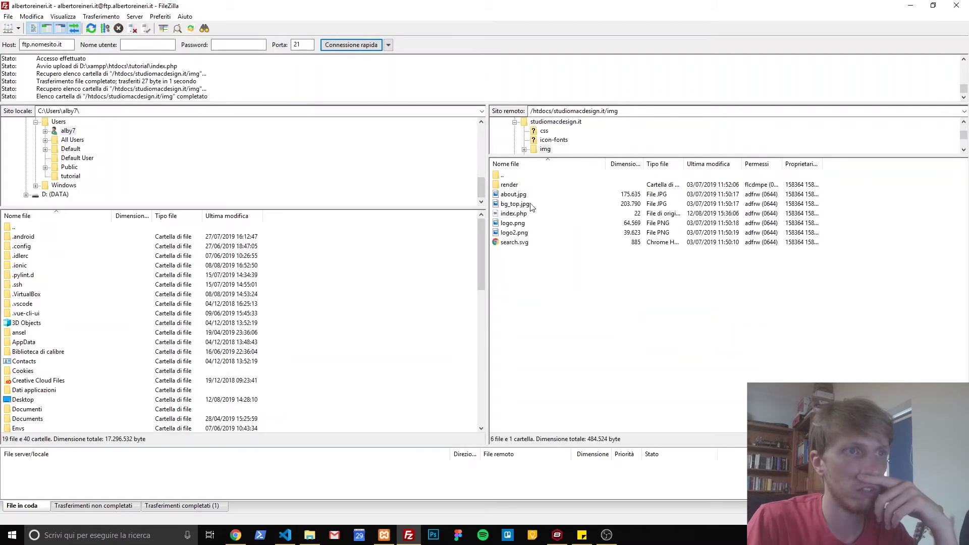
click(519, 215)
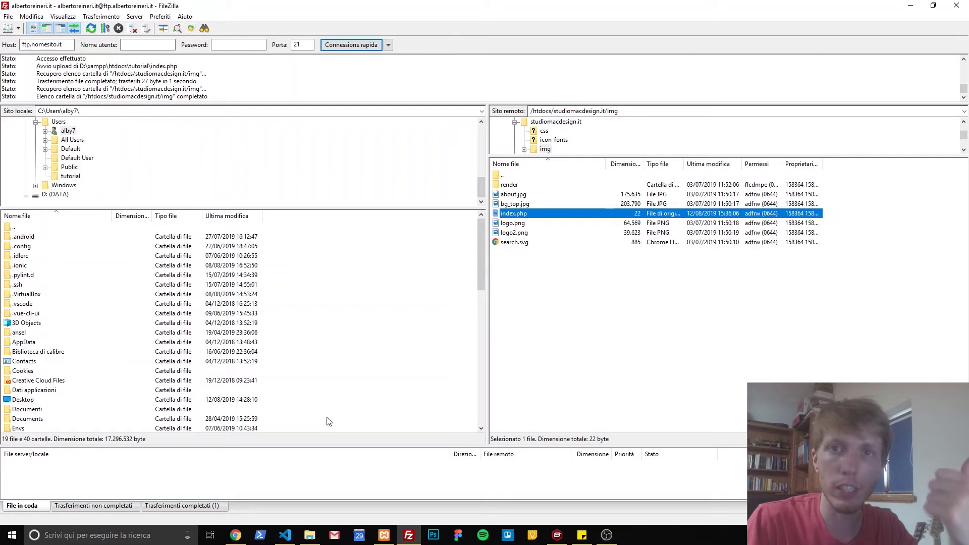
click(235, 535)
Load the remote site's studiomacdesign.it/img/ address to view the server's PHP 7.0.33 phpinfo report.
click(423, 27)
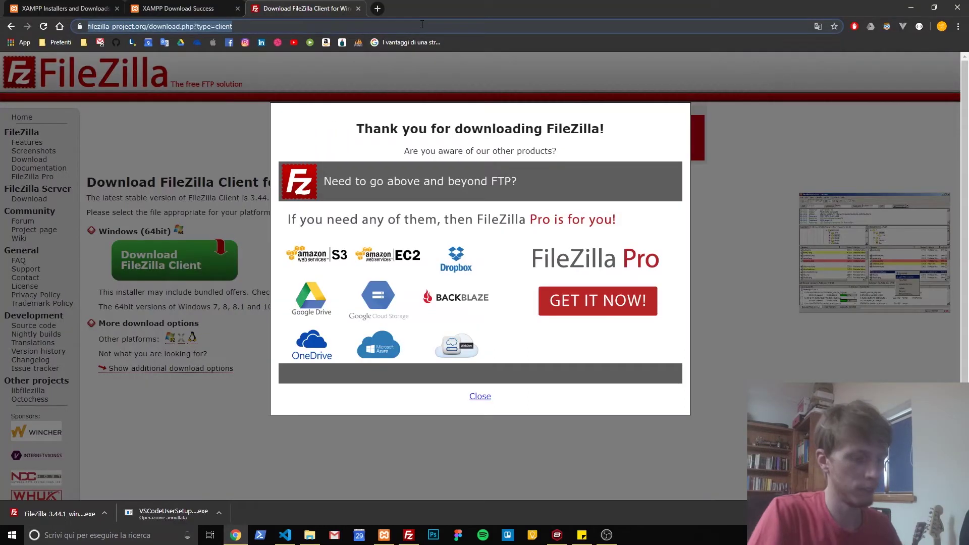
text(albertoreineri.it)
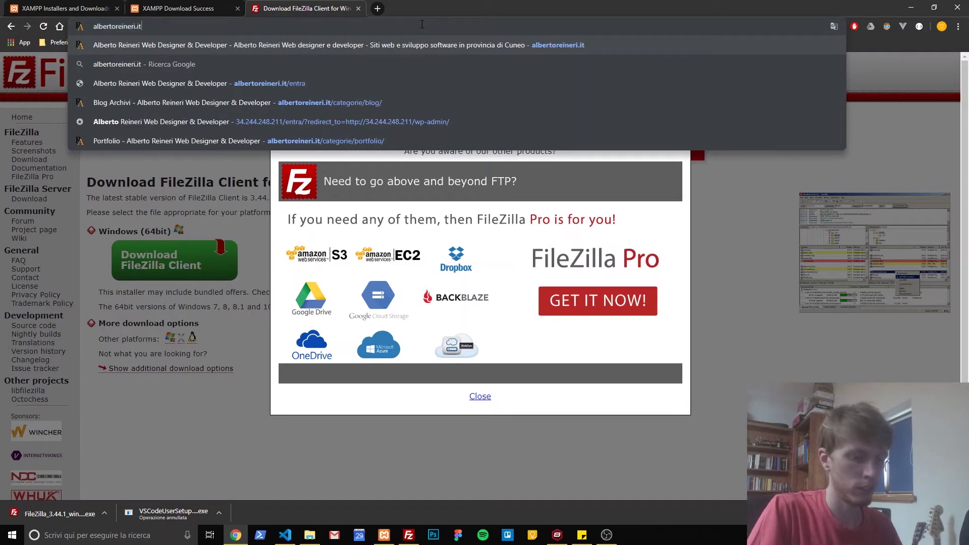
text(/studiomacdes)
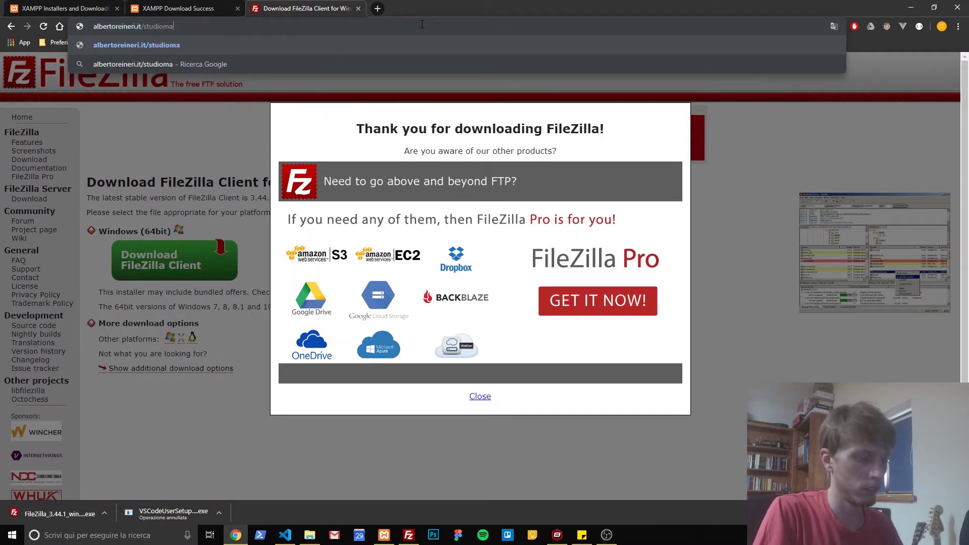
text(ign.it/img)
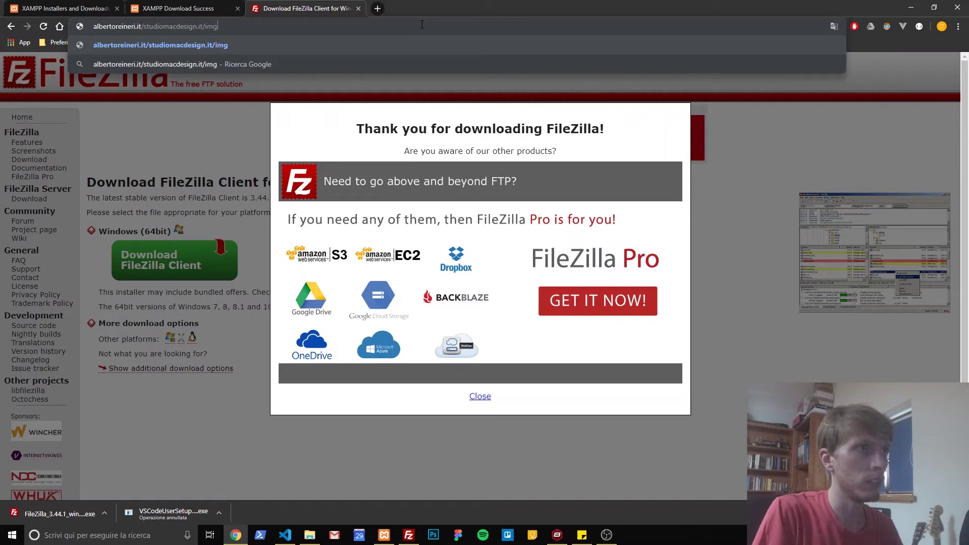
key(Return)
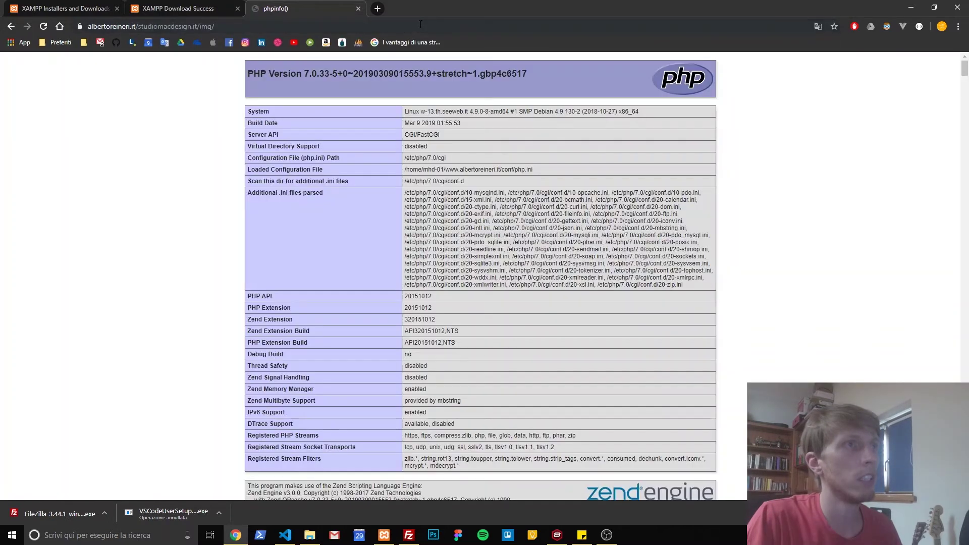
click(420, 25)
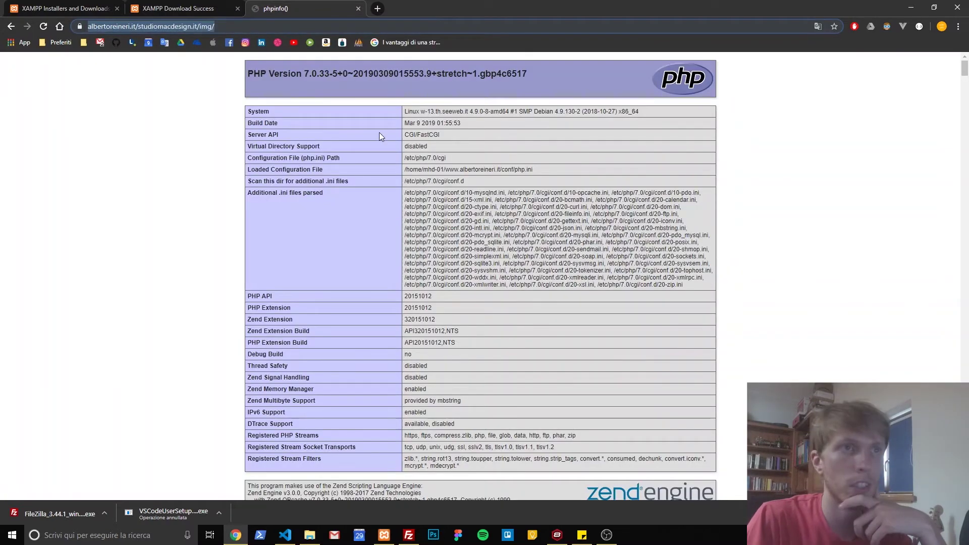
scroll(380, 152, down, 6)
scroll(380, 152, down, 4)
scroll(381, 151, up, 8)
click(195, 8)
click(303, 9)
click(408, 534)
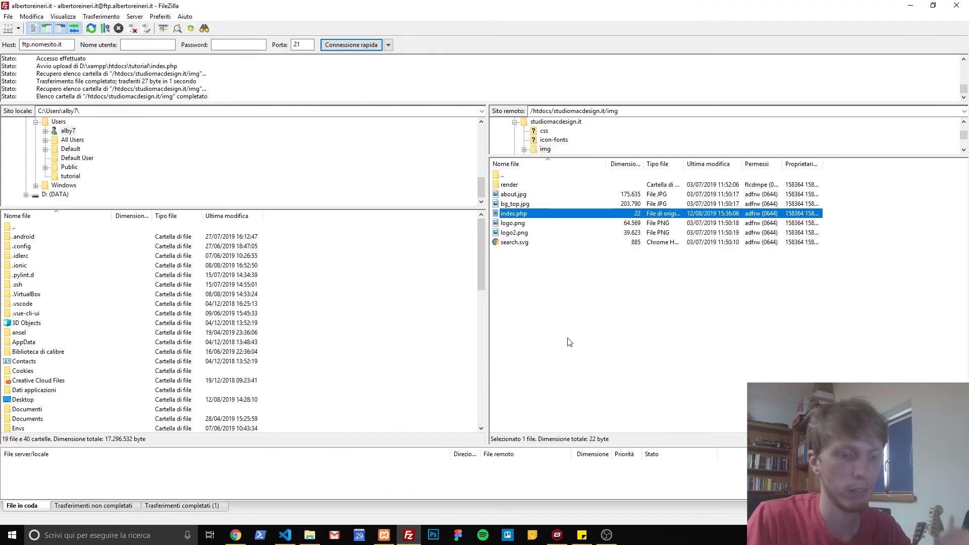
Delete index.php from the remote img folder, confirm, and go back up to studiomacdesign.it.
right_click(543, 220)
key(Delete)
click(525, 265)
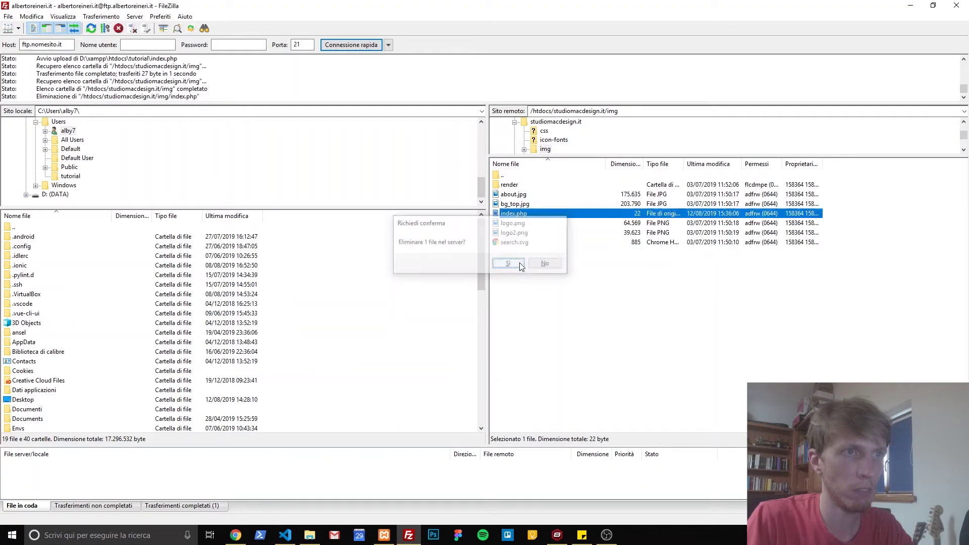
double_click(509, 177)
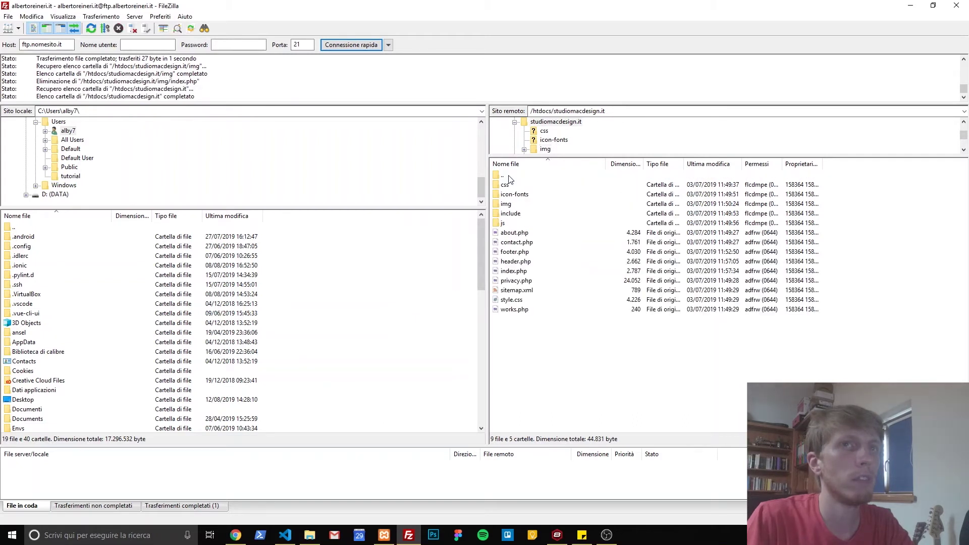
click(965, 5)
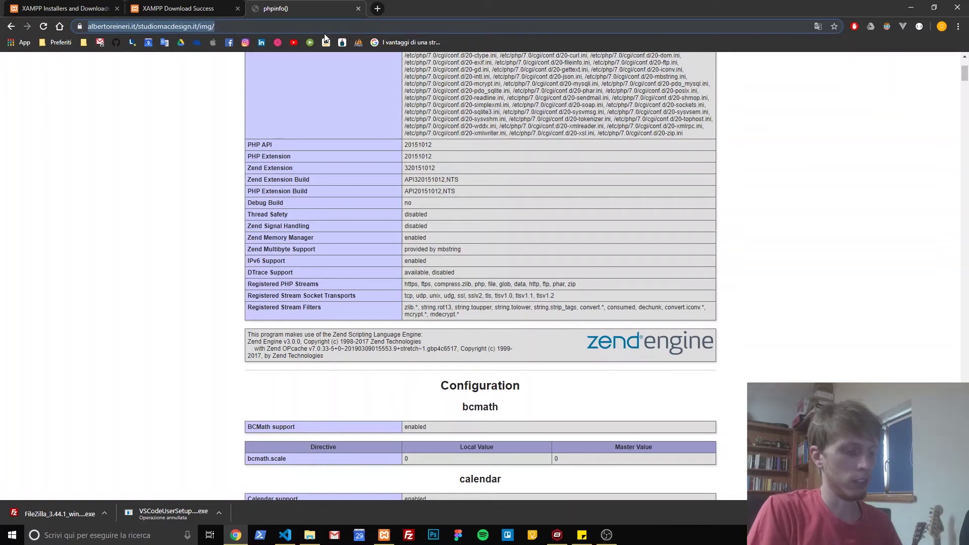
Search for figma, open figma.com, and dismiss its sign-up form.
text(figma)
key(Return)
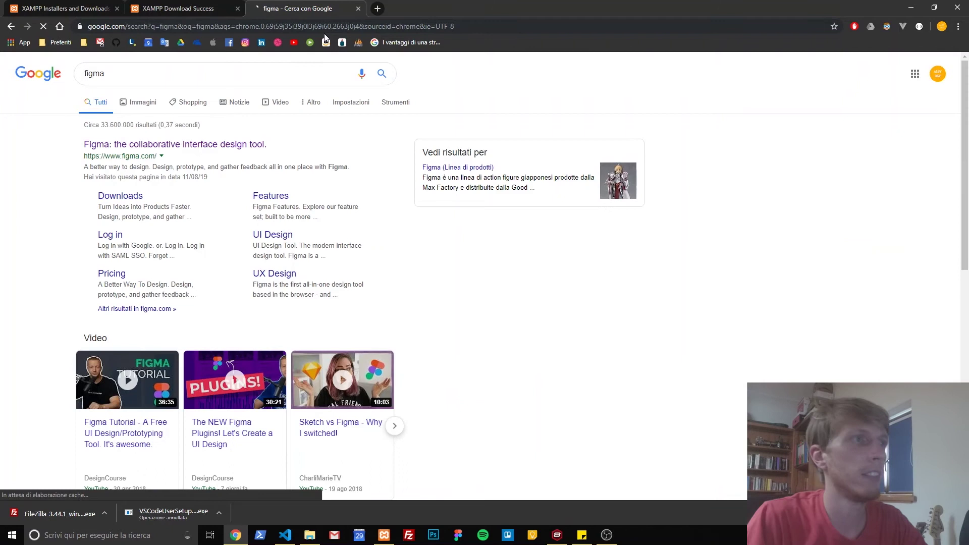
click(236, 147)
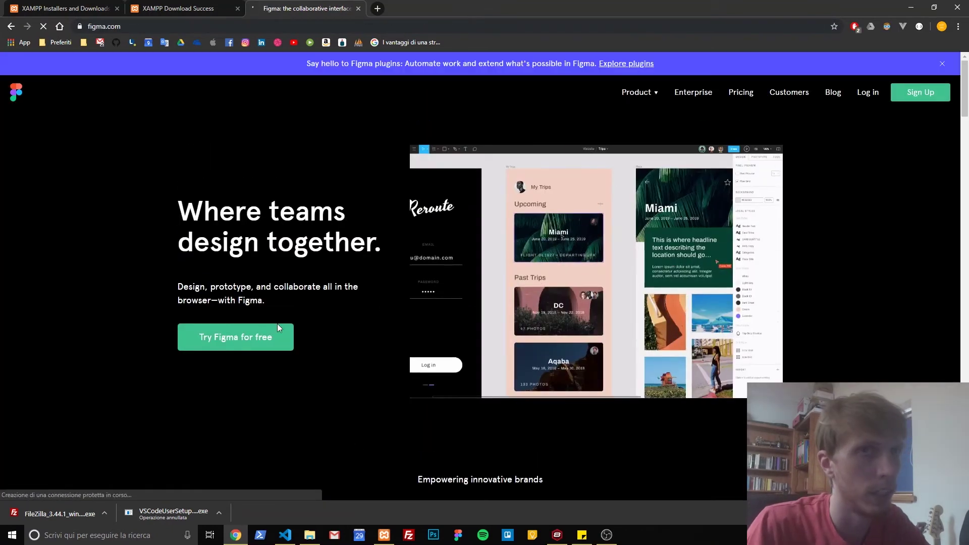
click(253, 339)
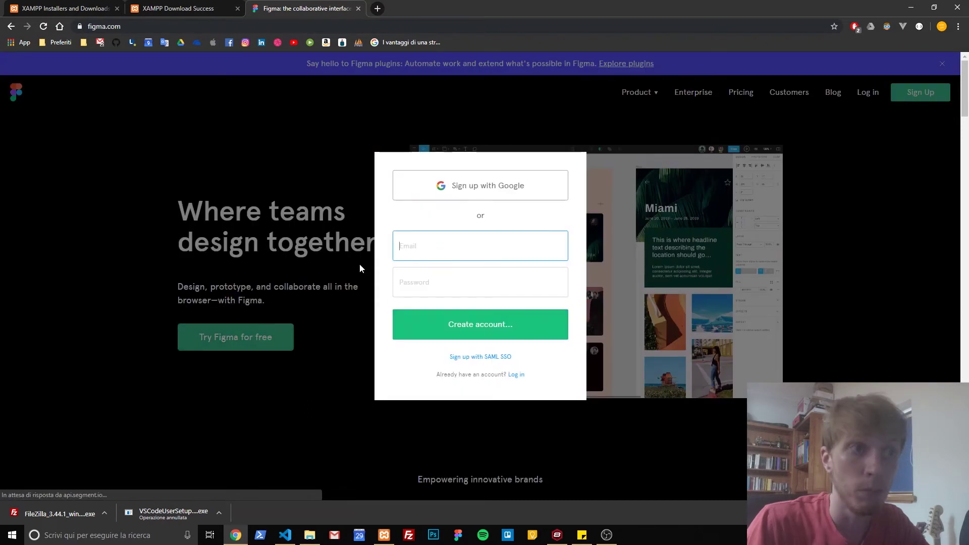
click(340, 212)
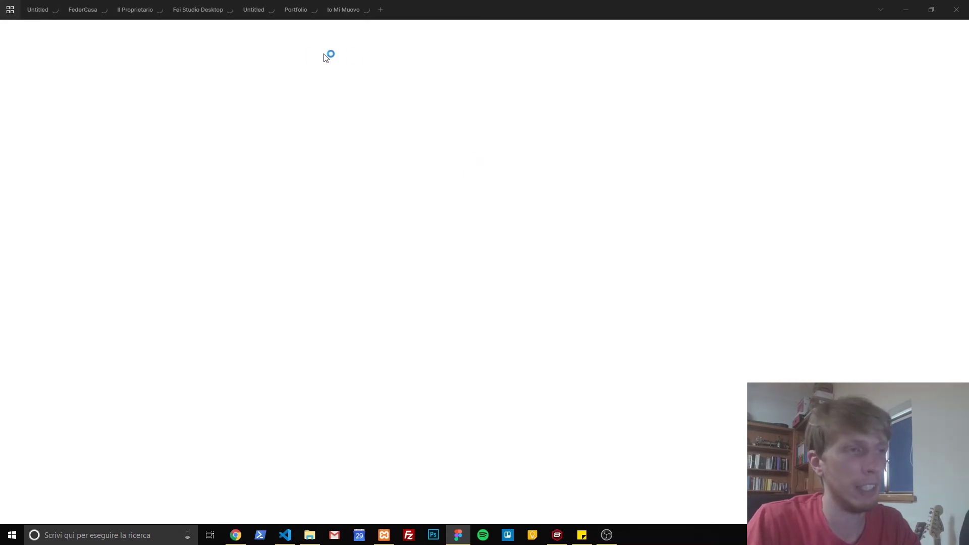
Switch to the Io Mi Muovo file in Figma, then bring up and close the XAMPP Control Panel.
click(357, 11)
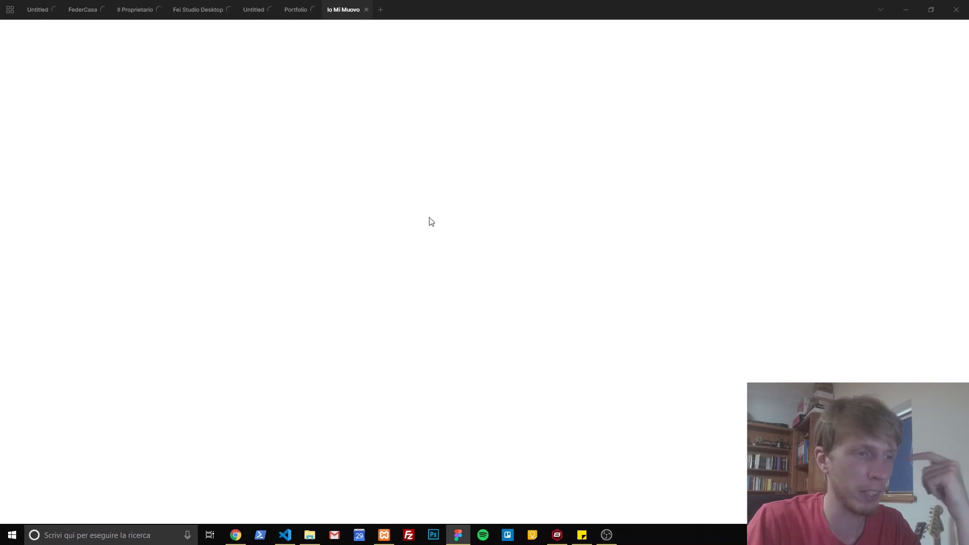
click(384, 535)
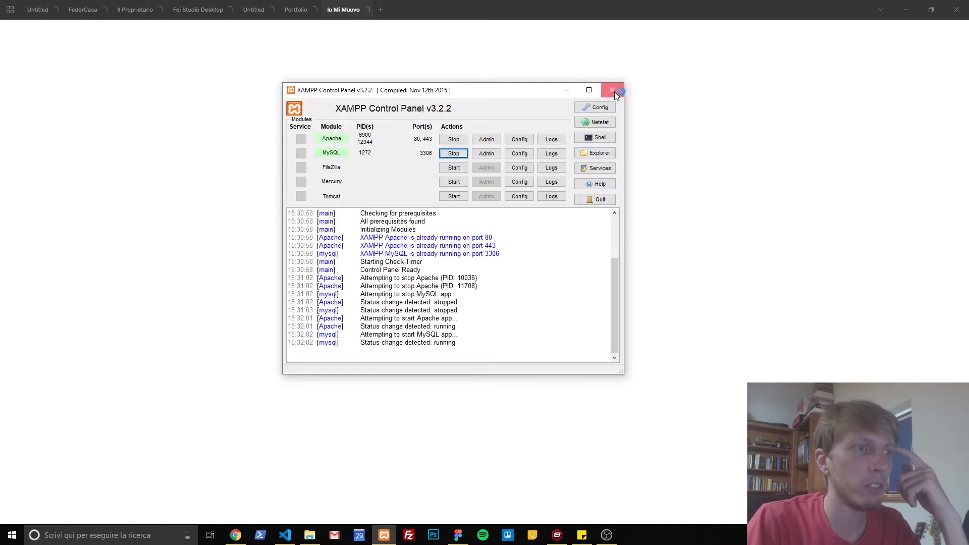
click(614, 91)
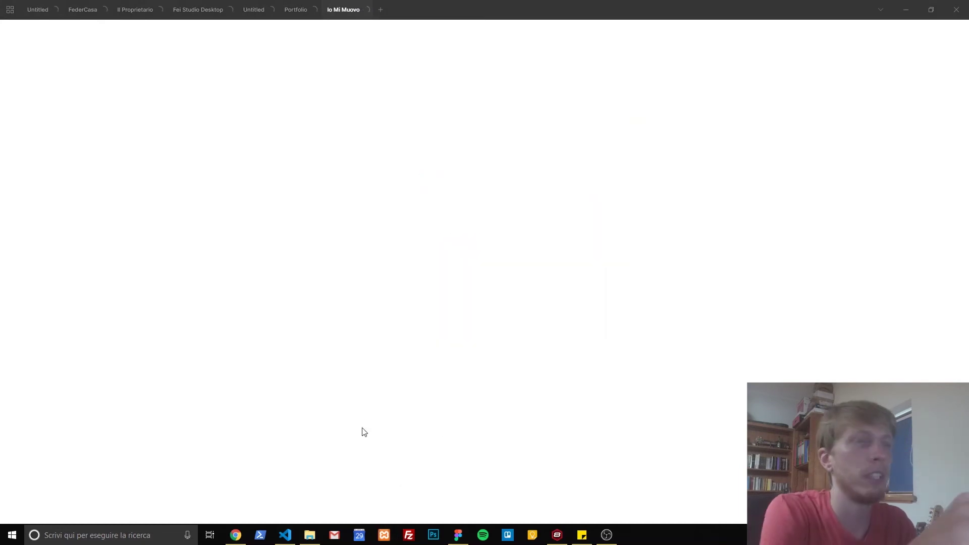